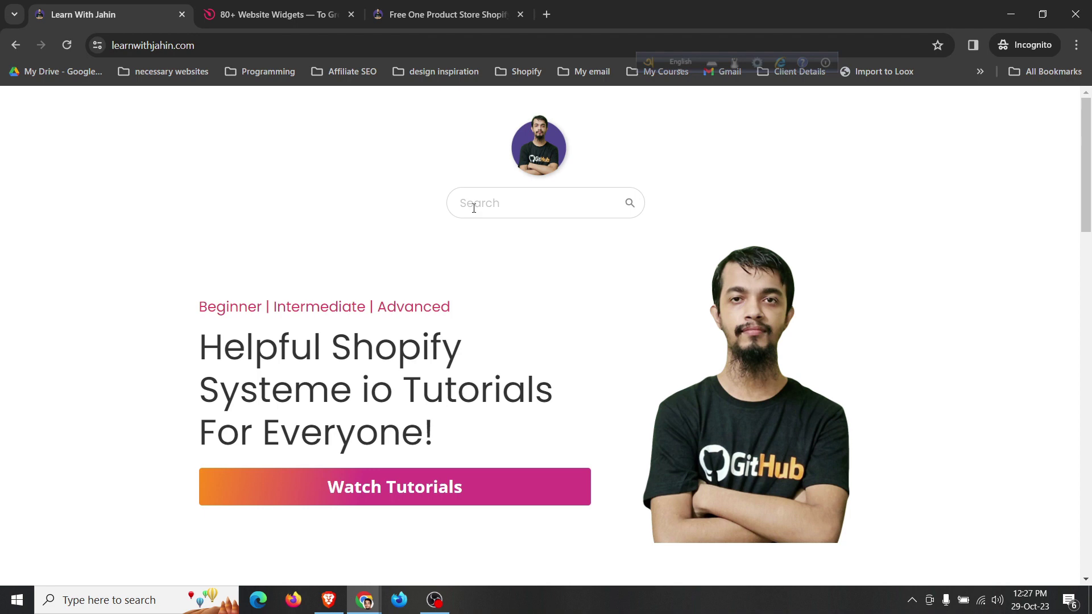
Search learnwithjahin.com for 'shopify' to list matching posts, then return to the Elfsight homepage tab.
scroll(474, 227, down, 5)
scroll(519, 217, up, 5)
click(504, 206)
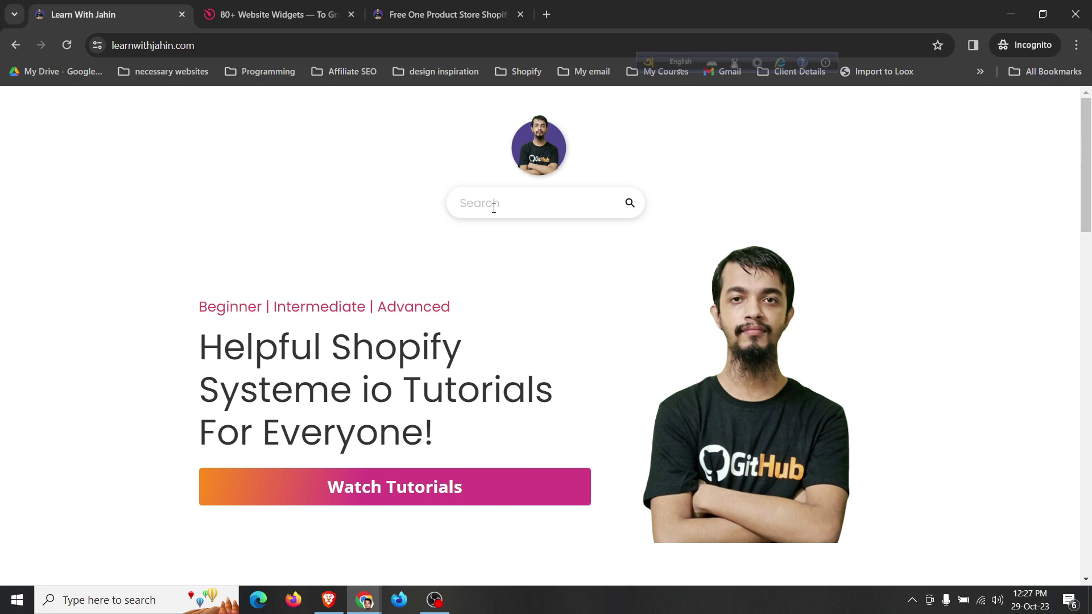
text(shopify)
key(Return)
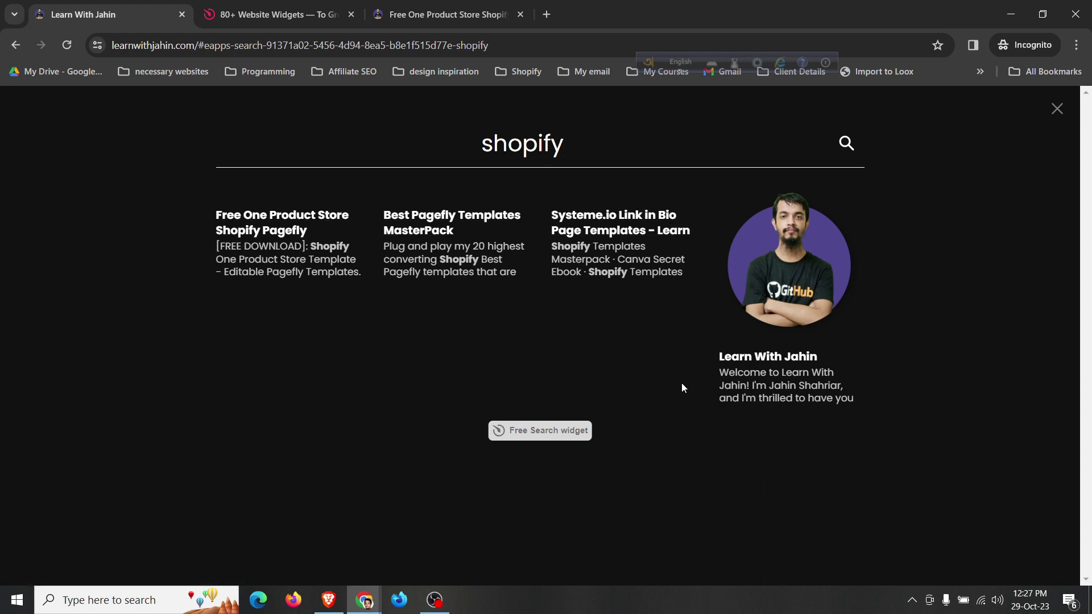
click(279, 14)
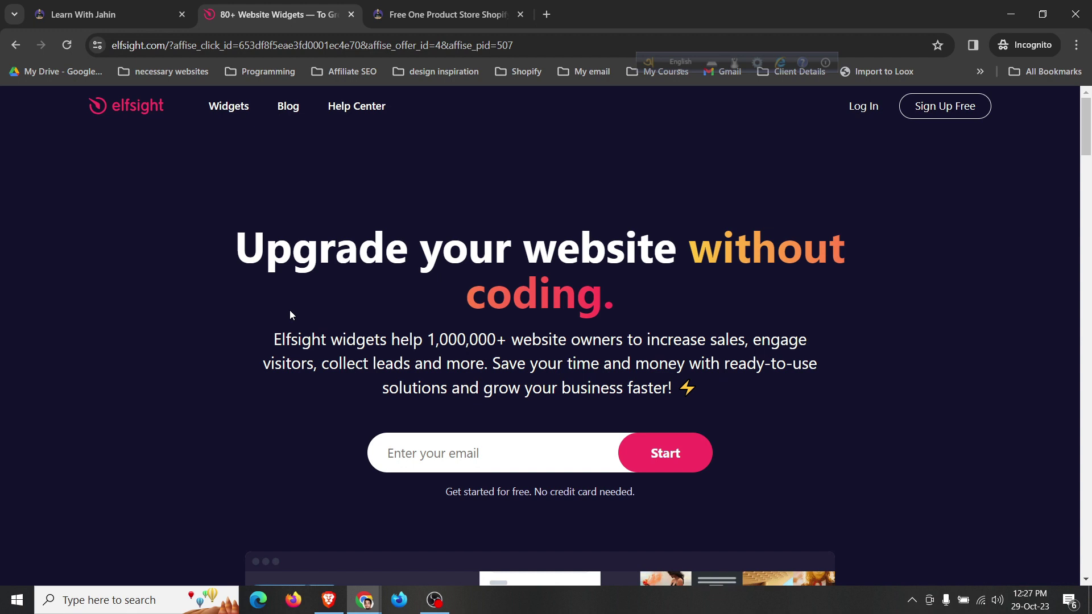
Check the Learn With Jahin tab, then go to Elfsight's My Apps dashboard showing Podcast Player.
click(142, 5)
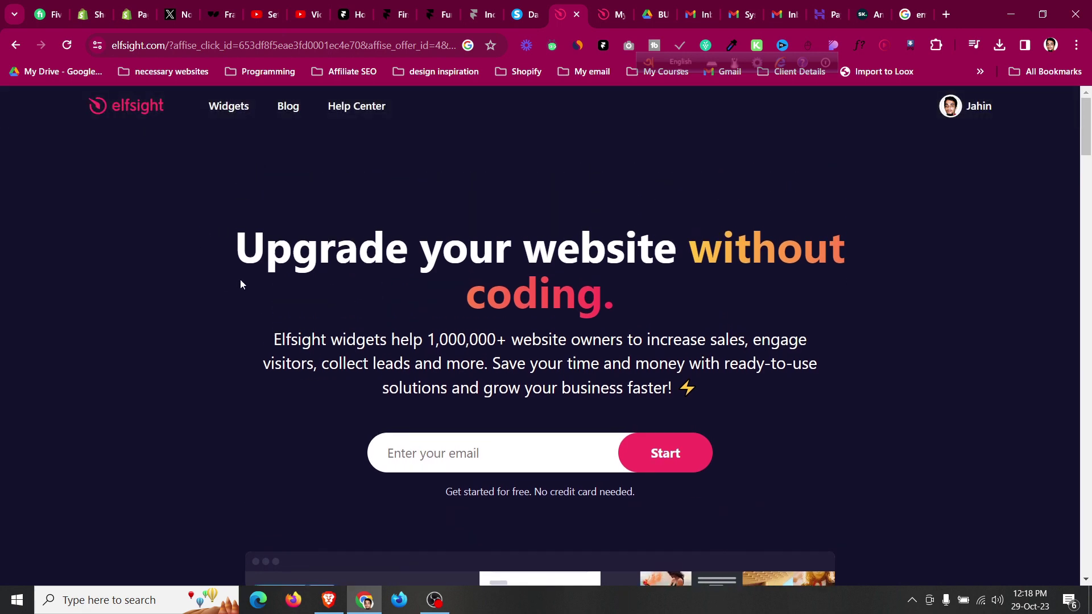
scroll(410, 350, down, 1)
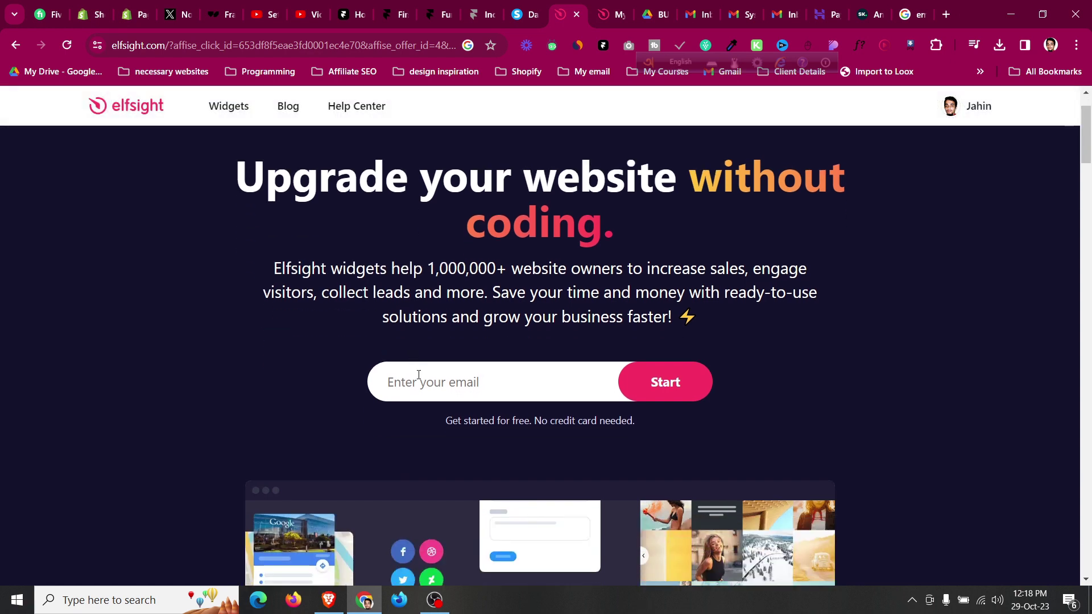
click(619, 17)
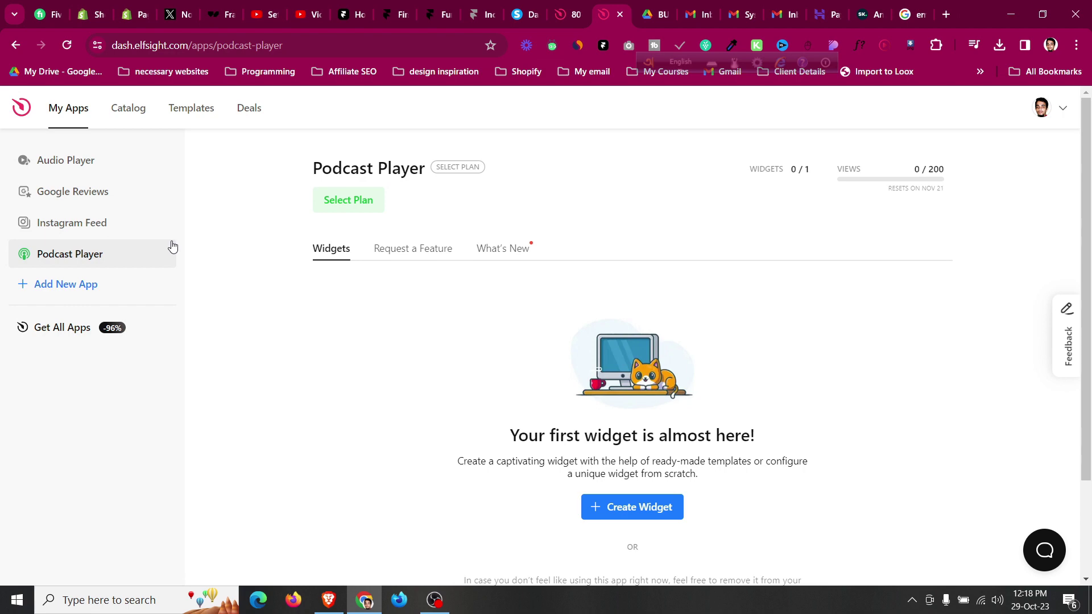
Add a new app by searching the catalog for 'sear' and picking the Search widget.
click(132, 285)
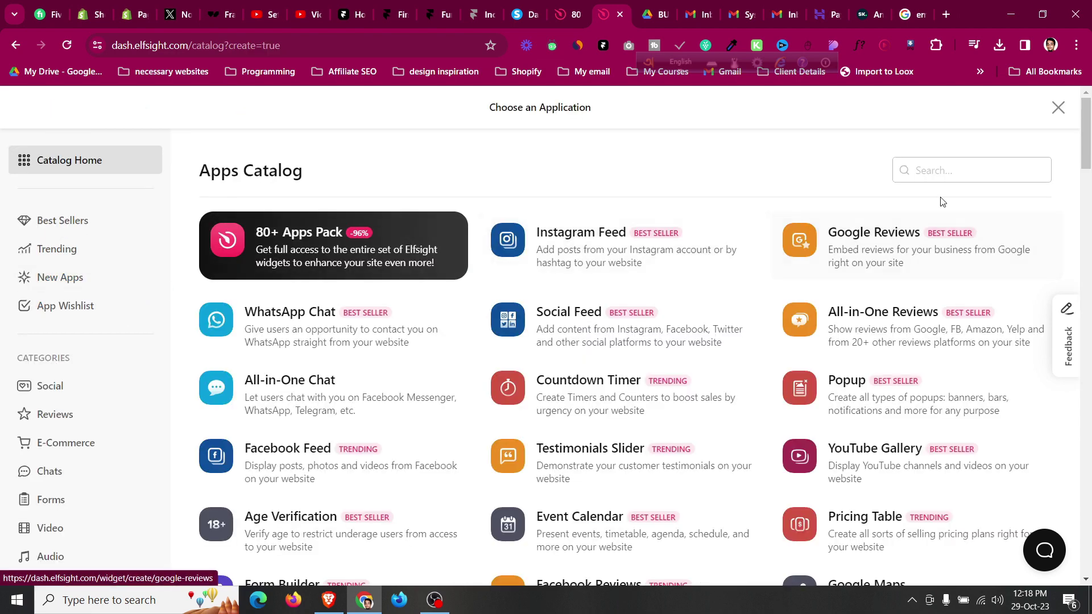
click(960, 168)
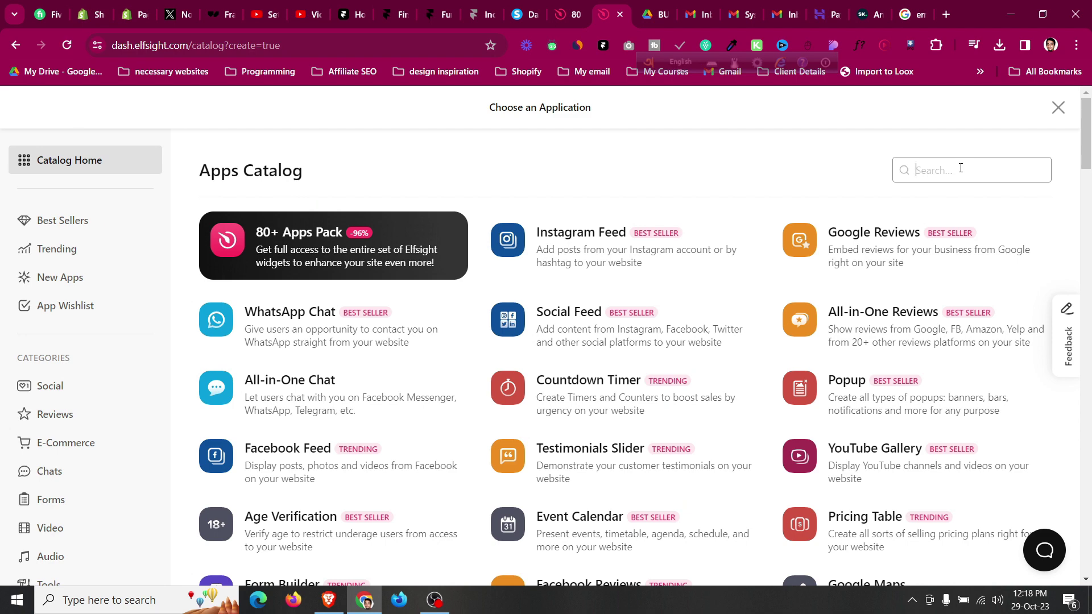
text(sear)
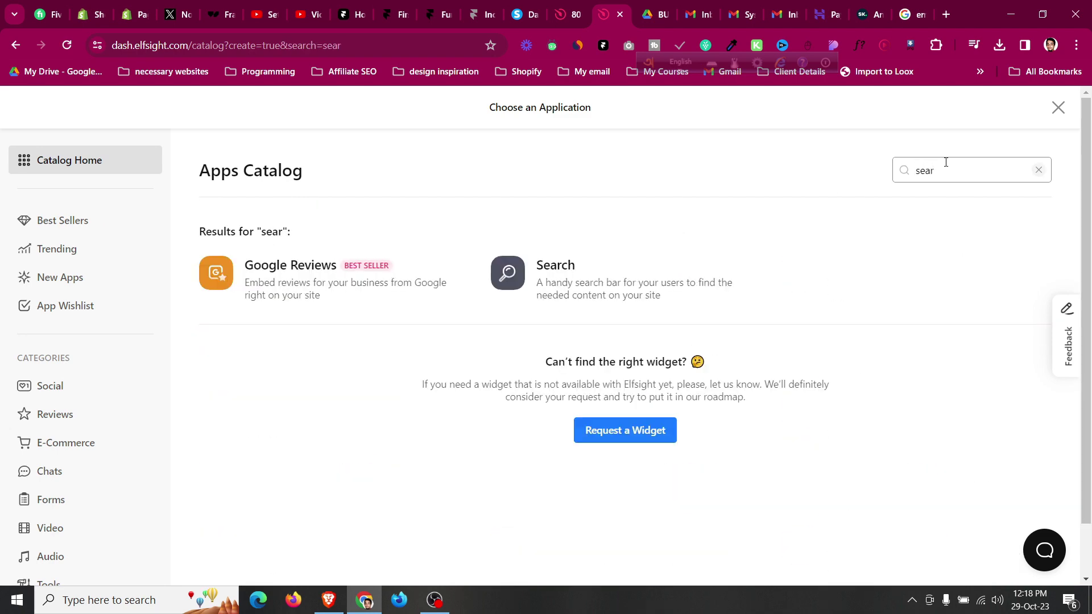
click(522, 283)
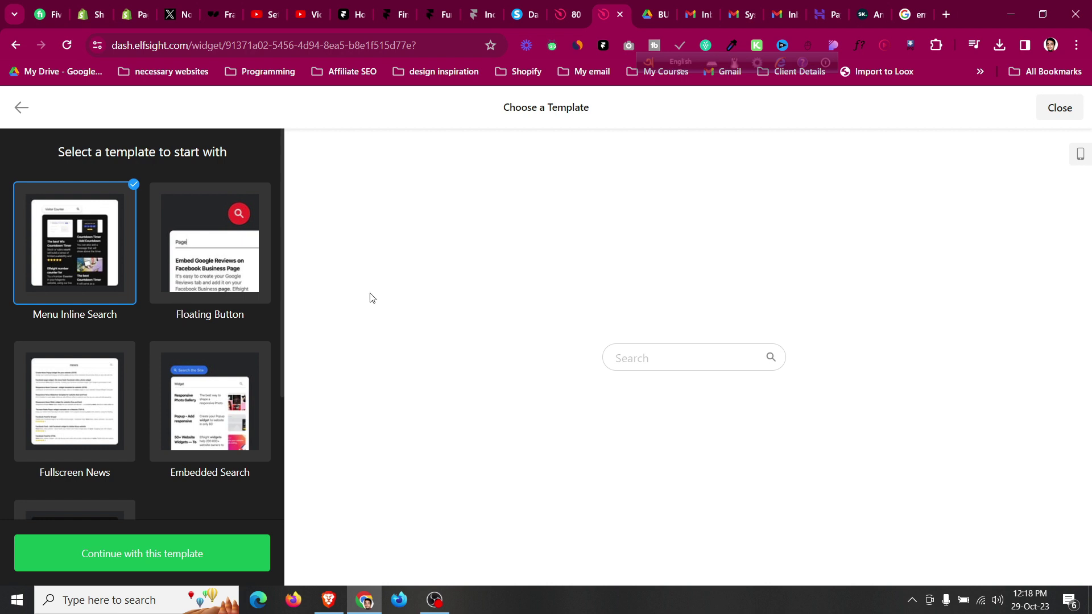
Preview the Floating Button template, then continue with Menu Inline Search to reach the Connect panel.
click(182, 271)
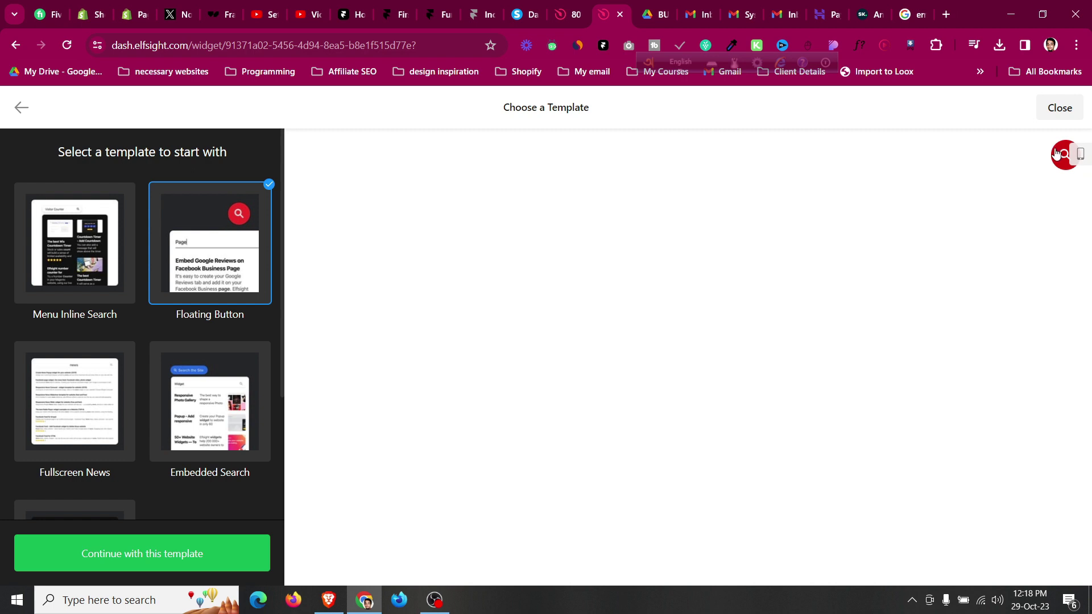
click(118, 287)
click(655, 357)
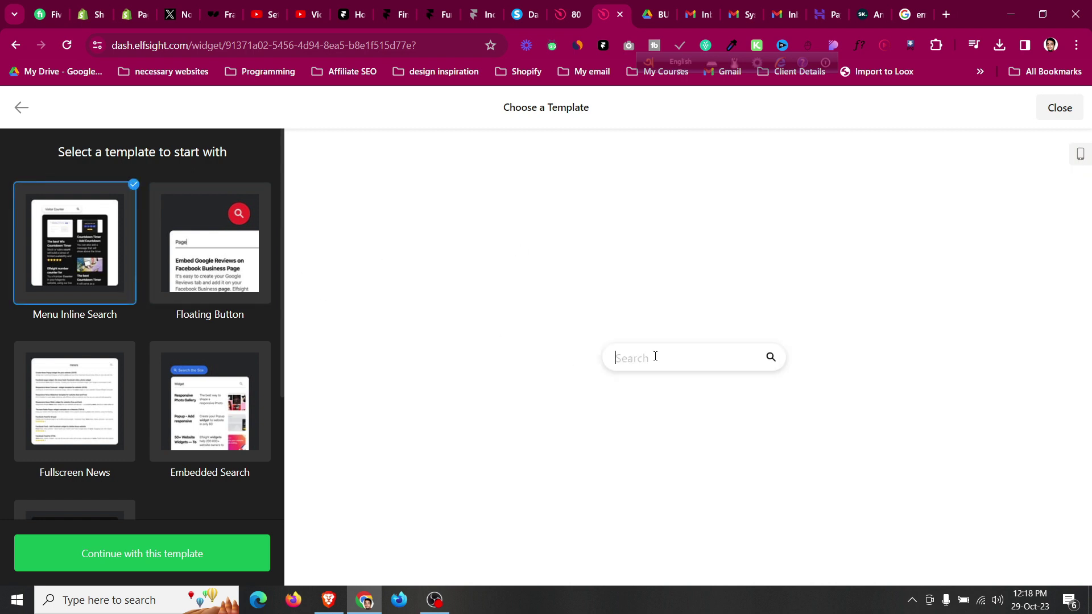
scroll(235, 399, down, 3)
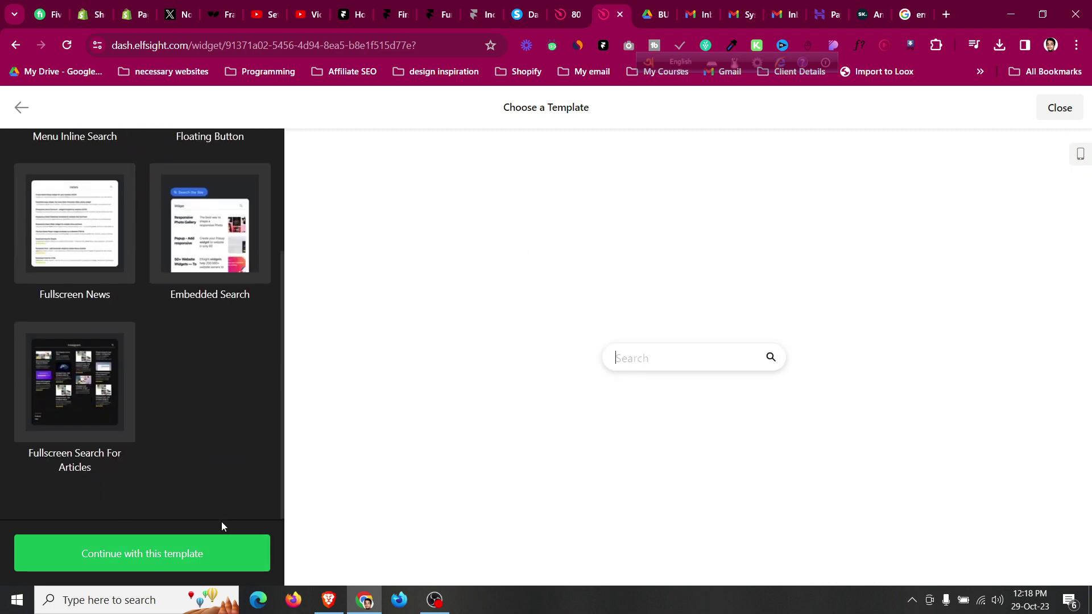
scroll(89, 256, up, 3)
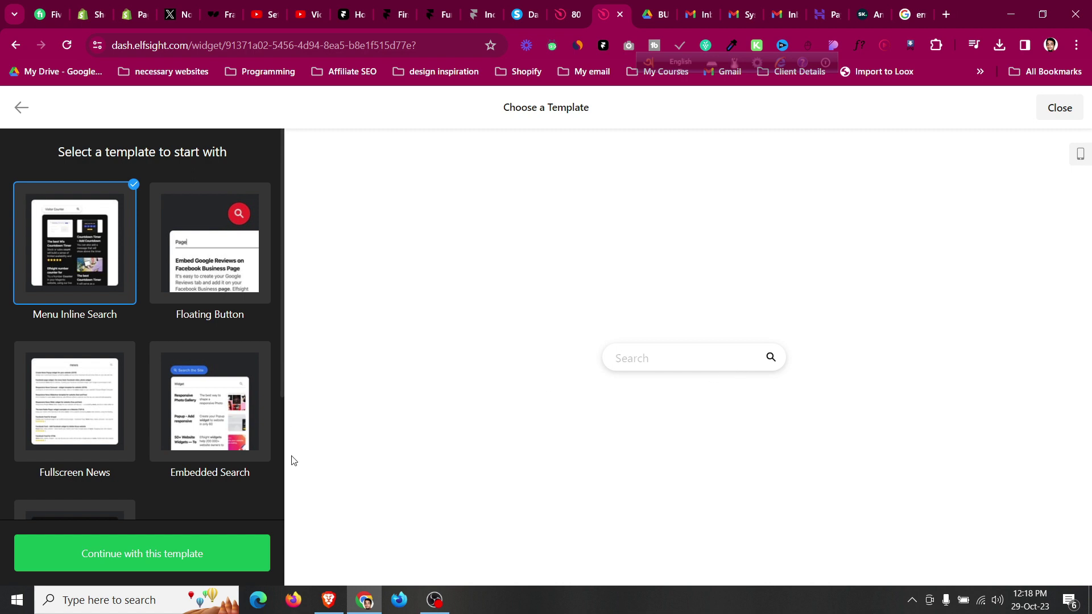
click(201, 560)
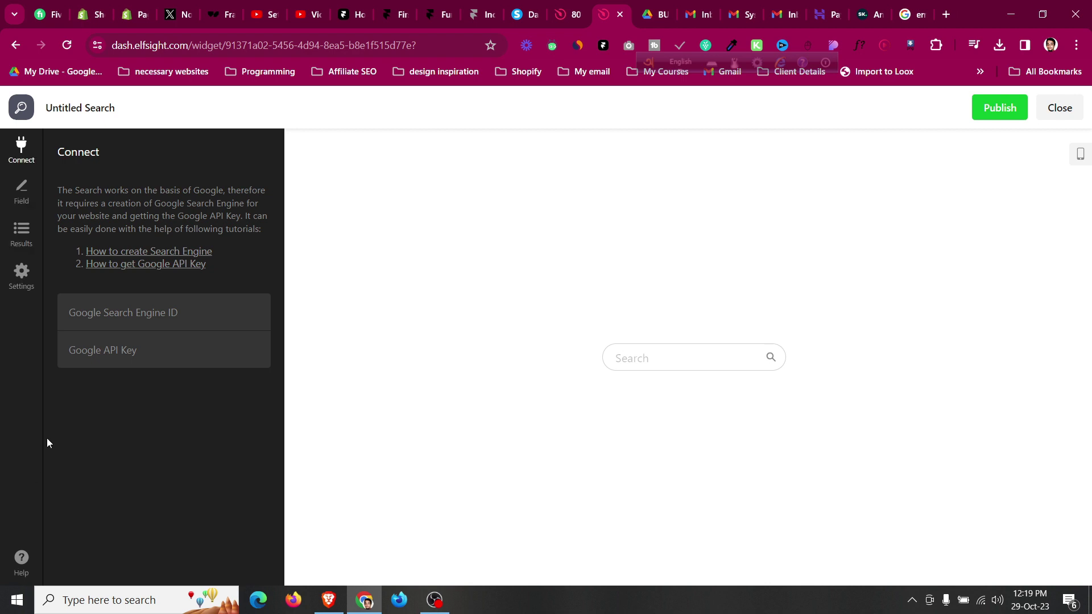
Read Elfsight's 'How to get Search Engine ID' guide and follow its cse.google.com link.
click(162, 252)
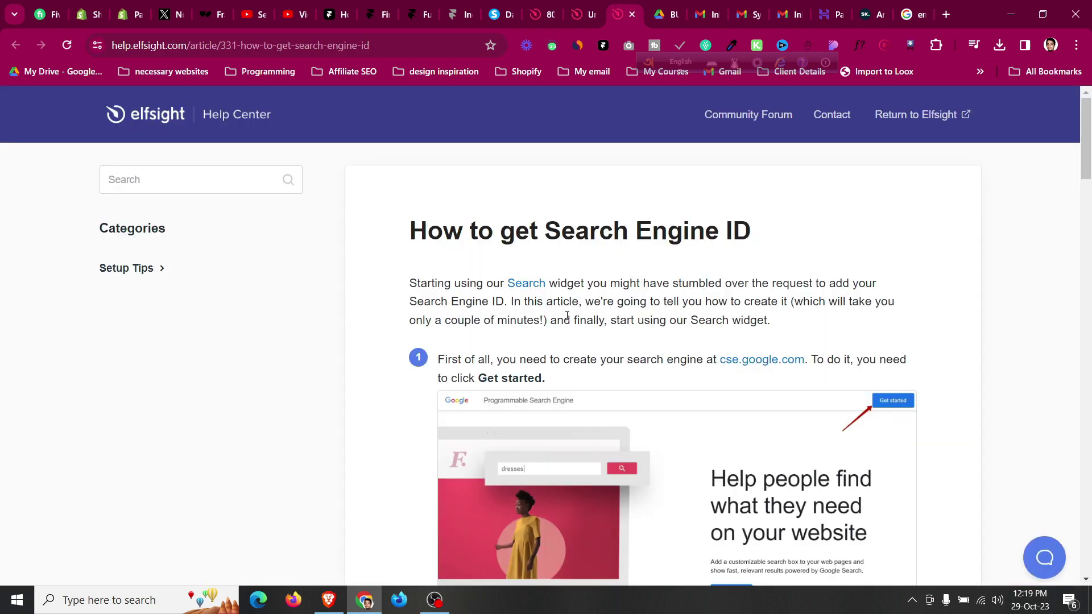
scroll(567, 316, down, 3)
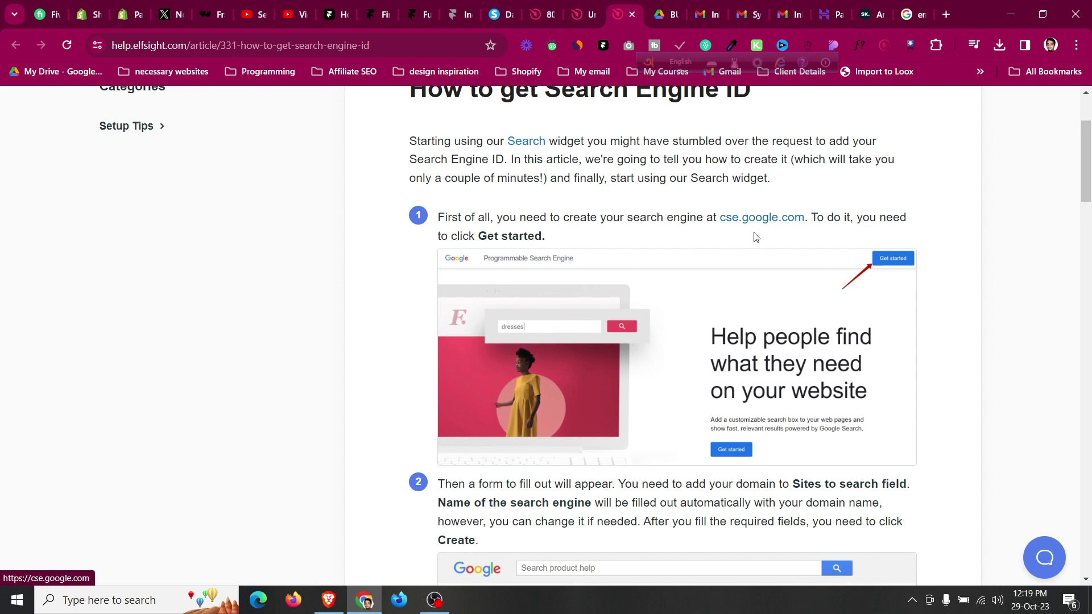
scroll(732, 212, down, 4)
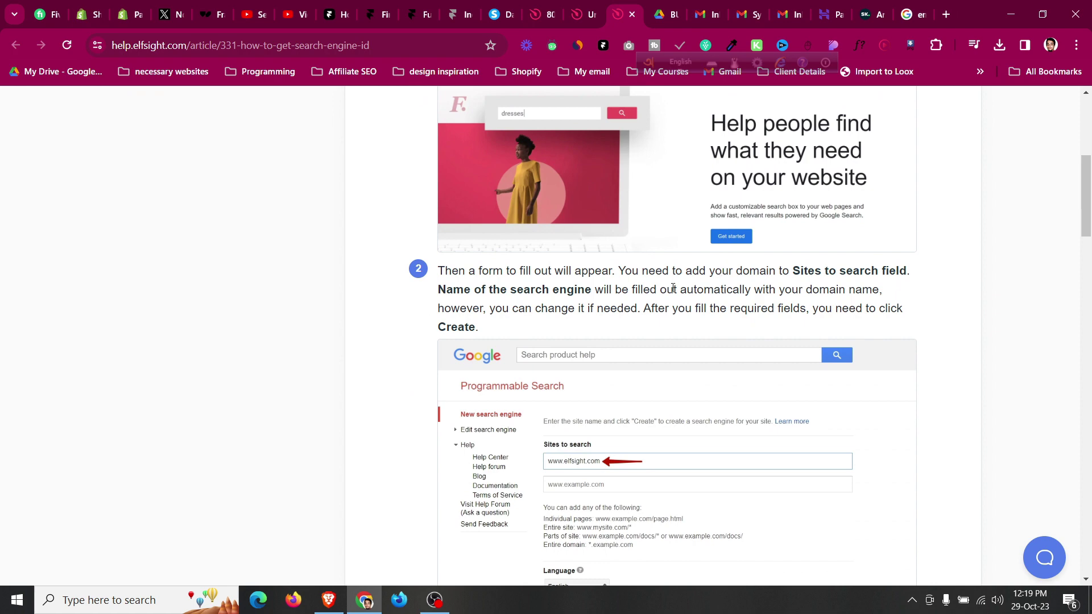
scroll(722, 270, down, 3)
scroll(673, 290, down, 8)
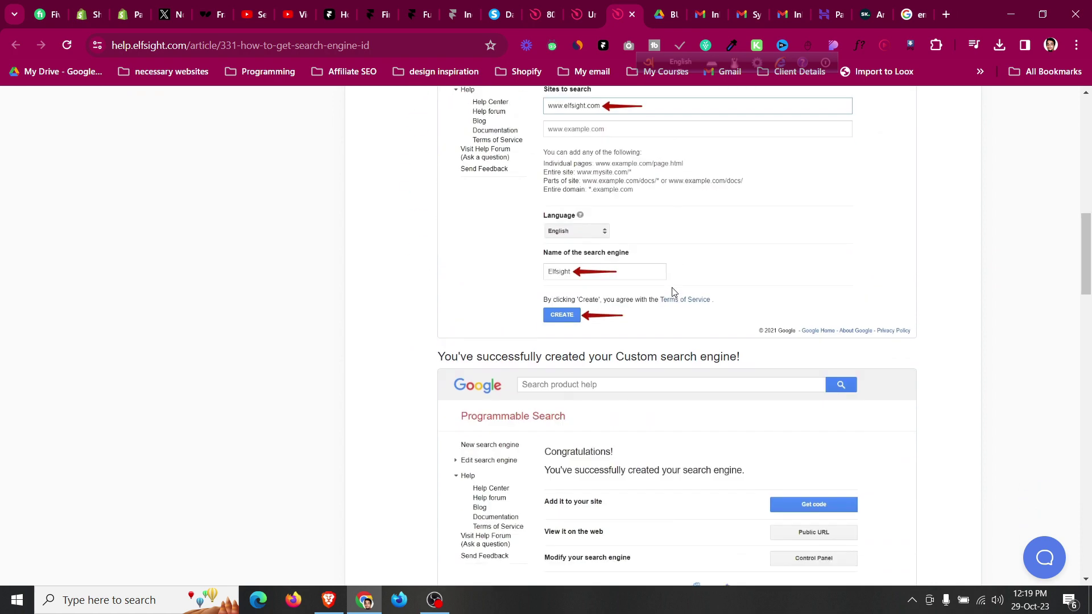
scroll(678, 280, down, 3)
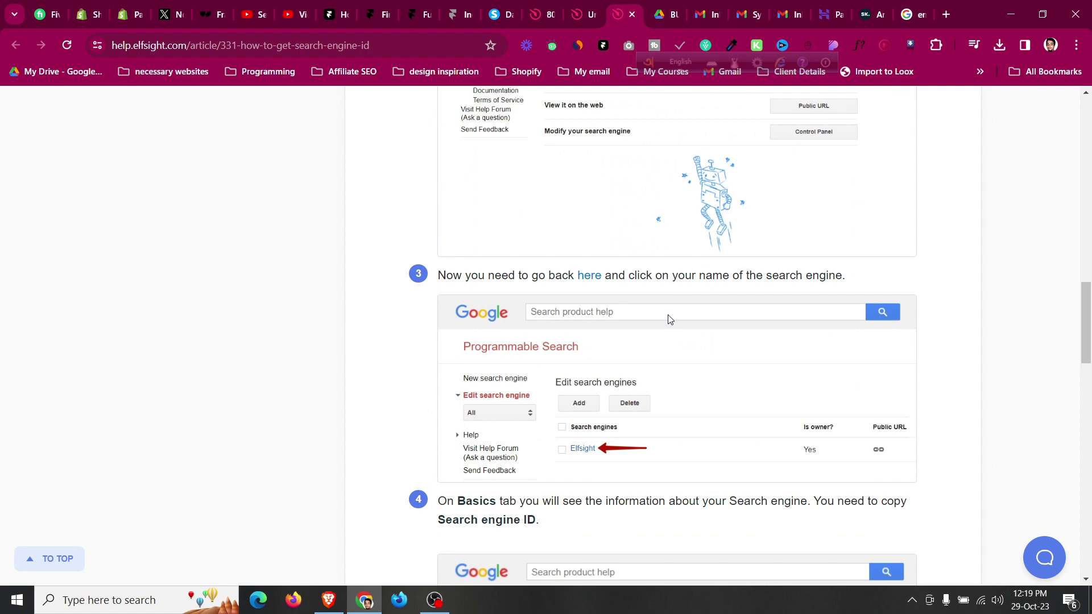
scroll(670, 319, down, 14)
scroll(670, 319, up, 4)
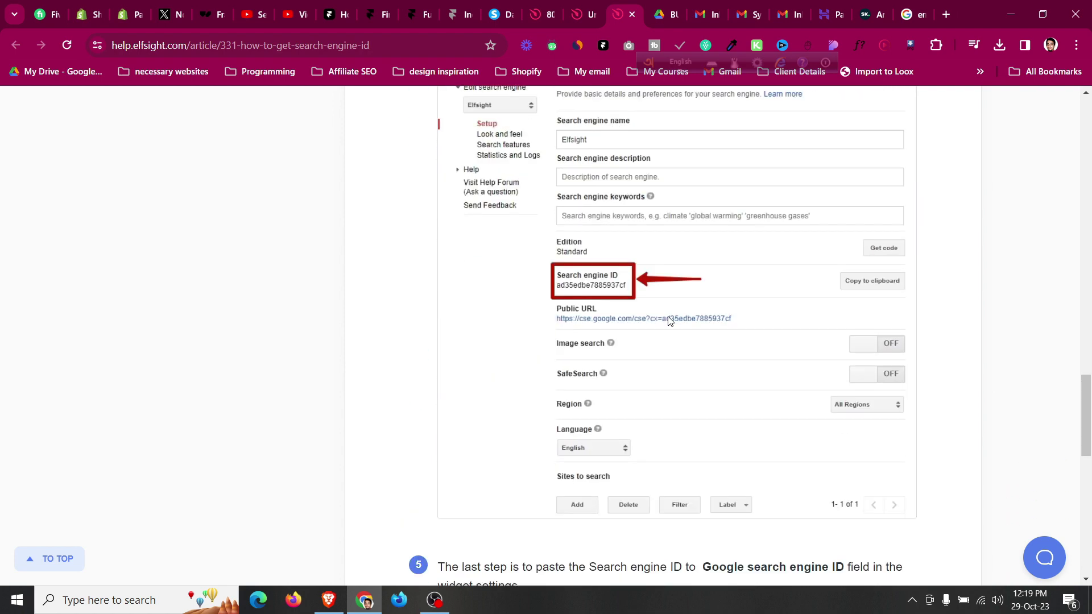
scroll(671, 320, down, 9)
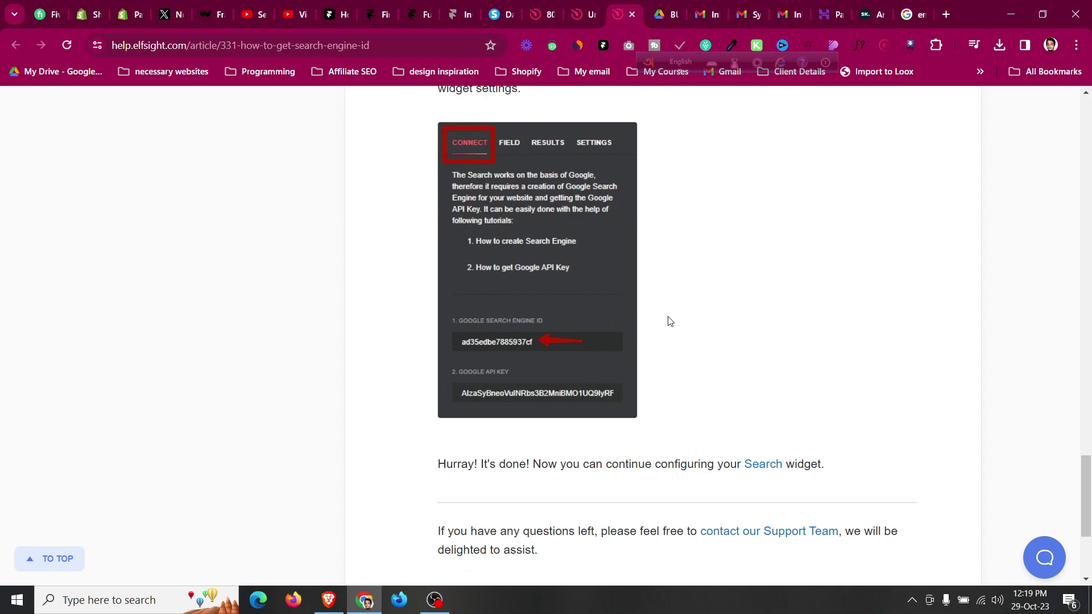
scroll(670, 321, down, 3)
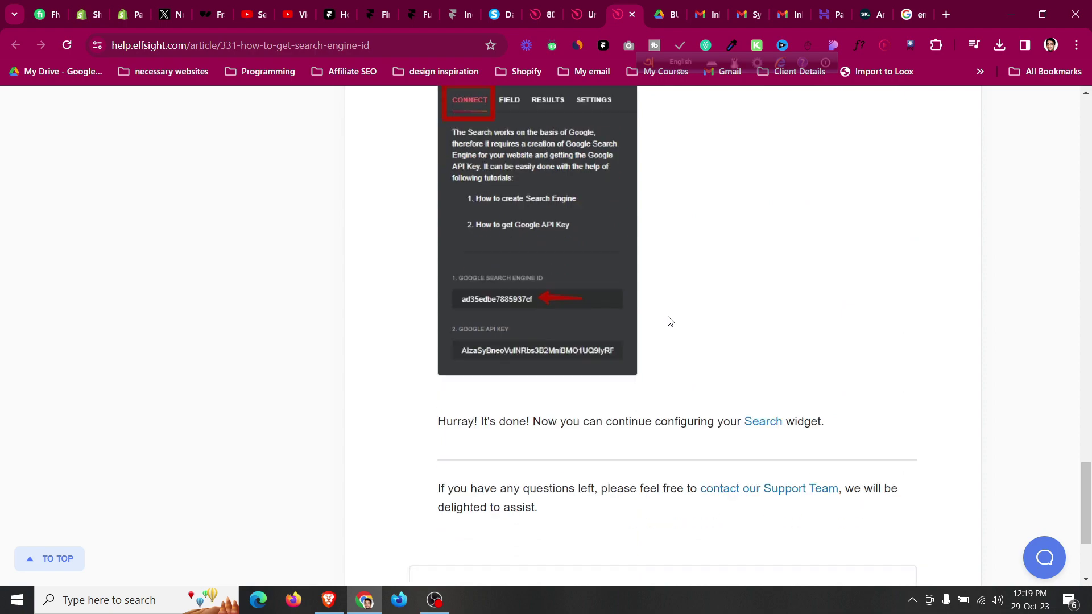
scroll(670, 321, up, 20)
scroll(669, 322, up, 4)
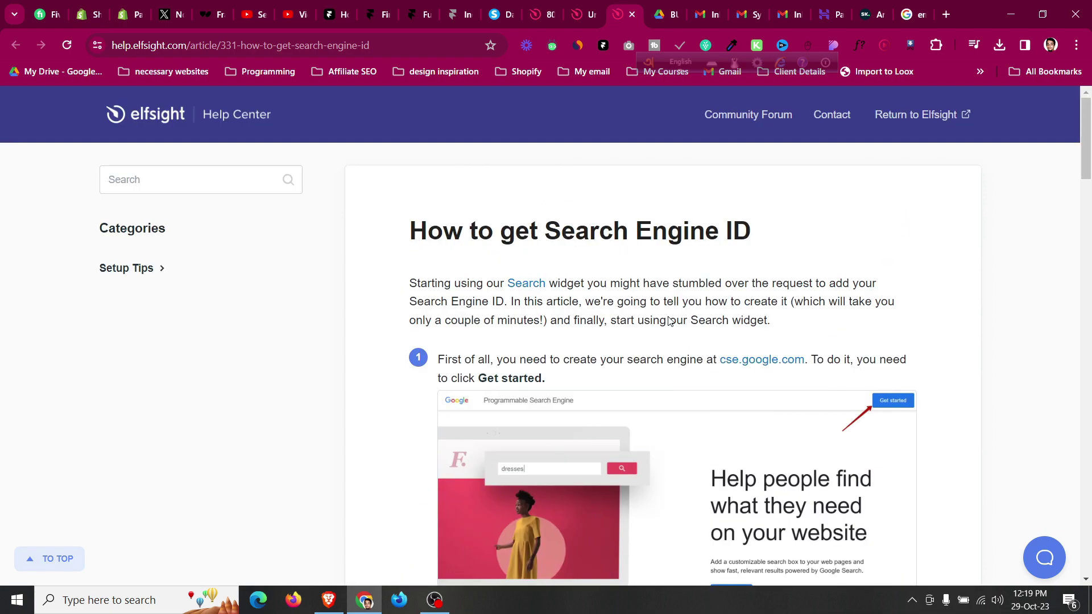
click(747, 369)
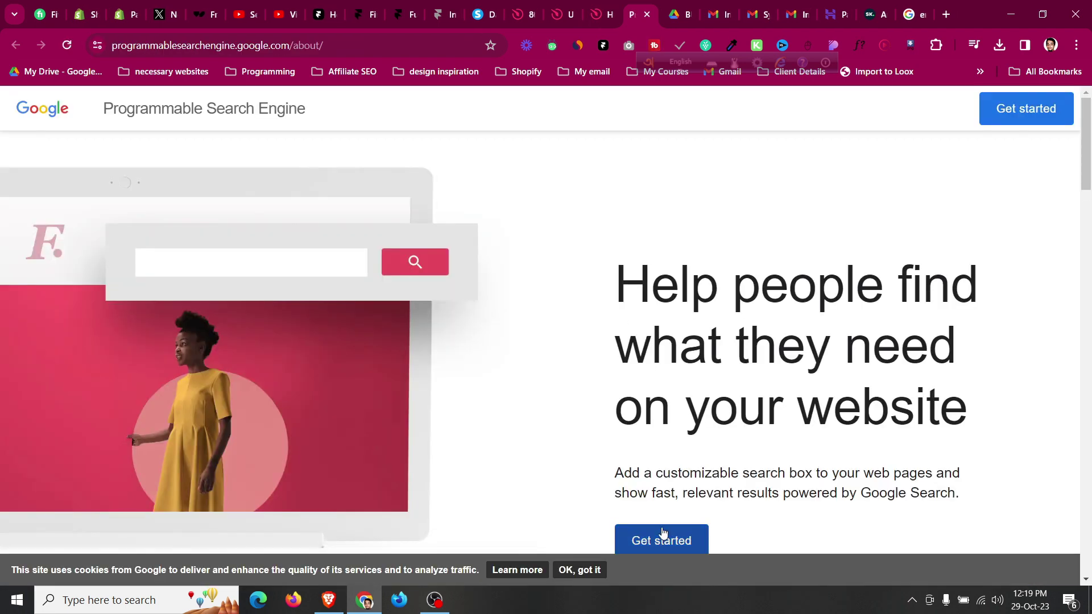
Start a new Programmable Search Engine and name it 'Learn With Jahin'.
click(663, 535)
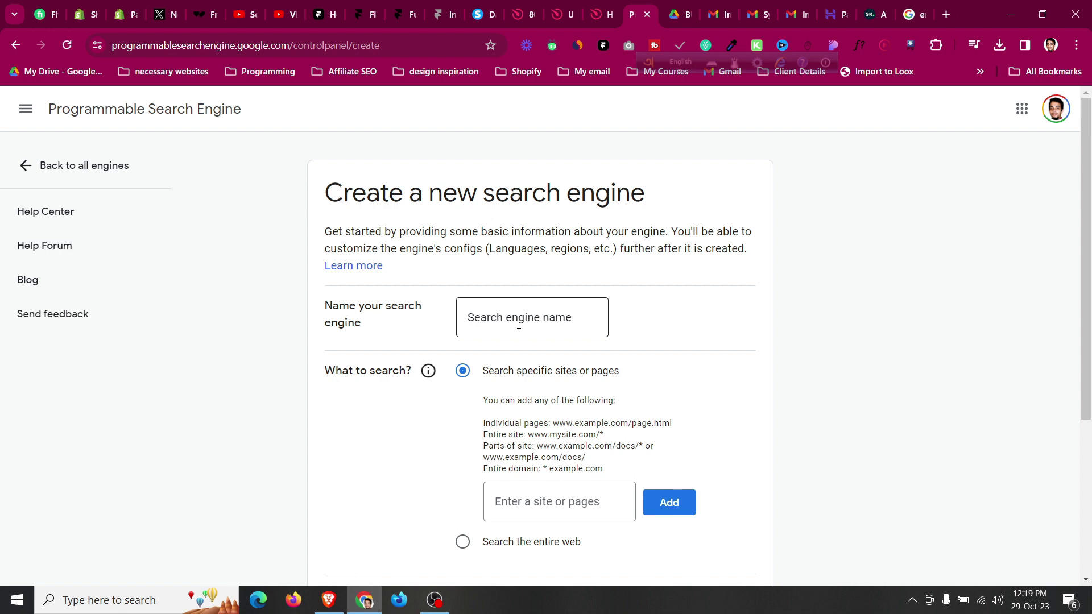
click(519, 324)
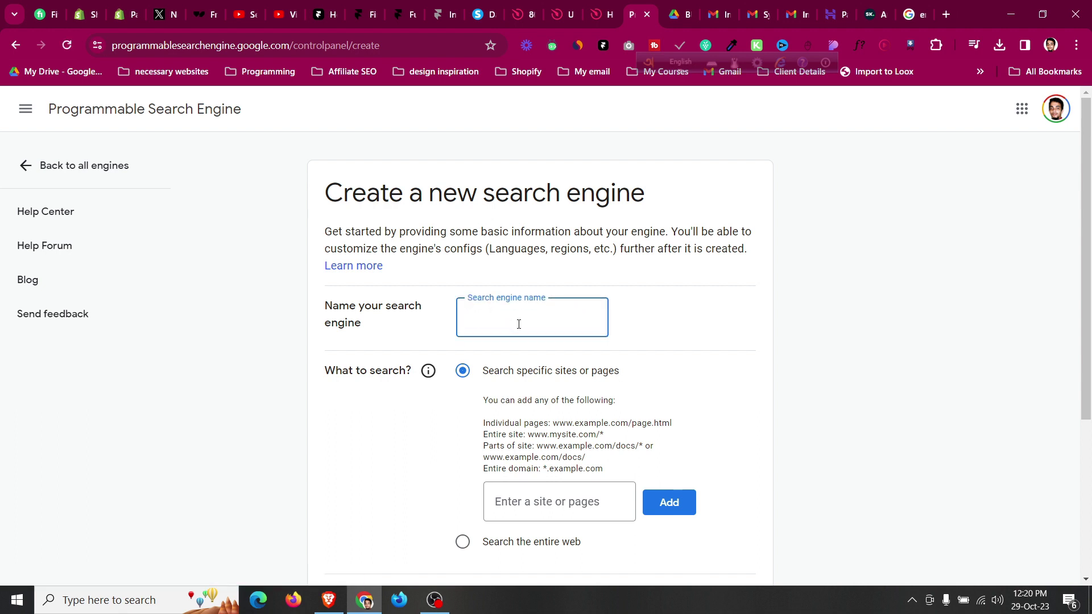
text(Learn With Jahin)
Log out of Systeme.io and sign in with the saved login for the site's account.
click(492, 5)
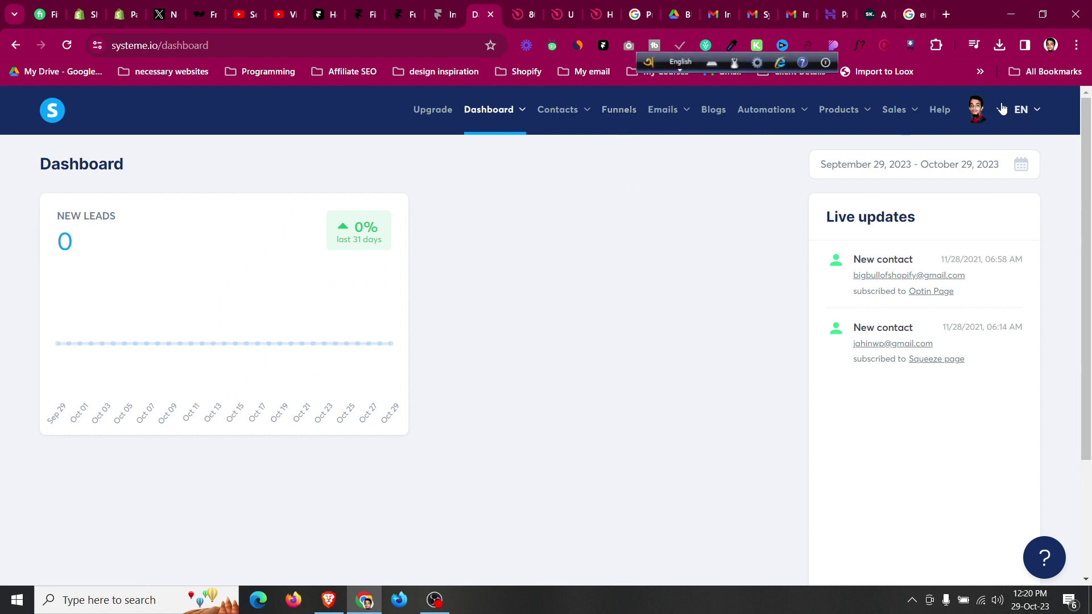
mouse_move(990, 114)
click(944, 202)
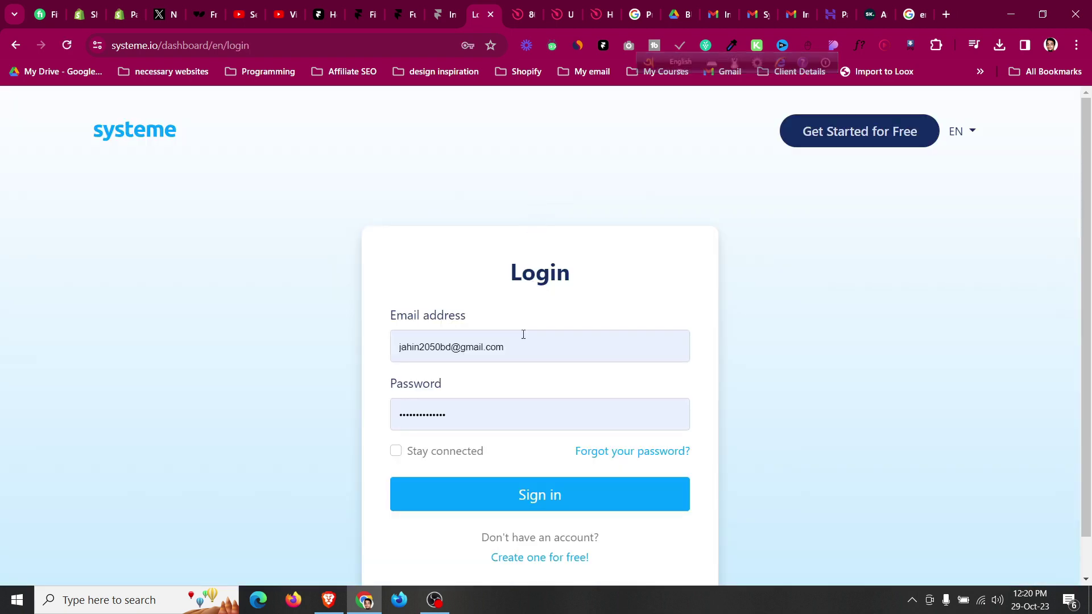
click(521, 348)
key(ctrl+a)
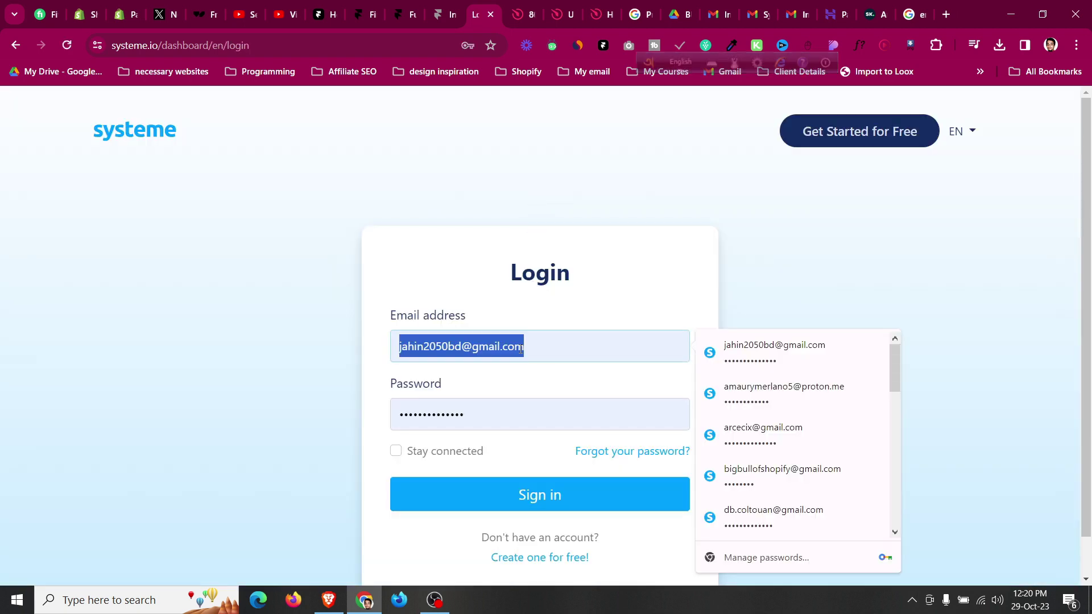
text(learnwith)
click(527, 400)
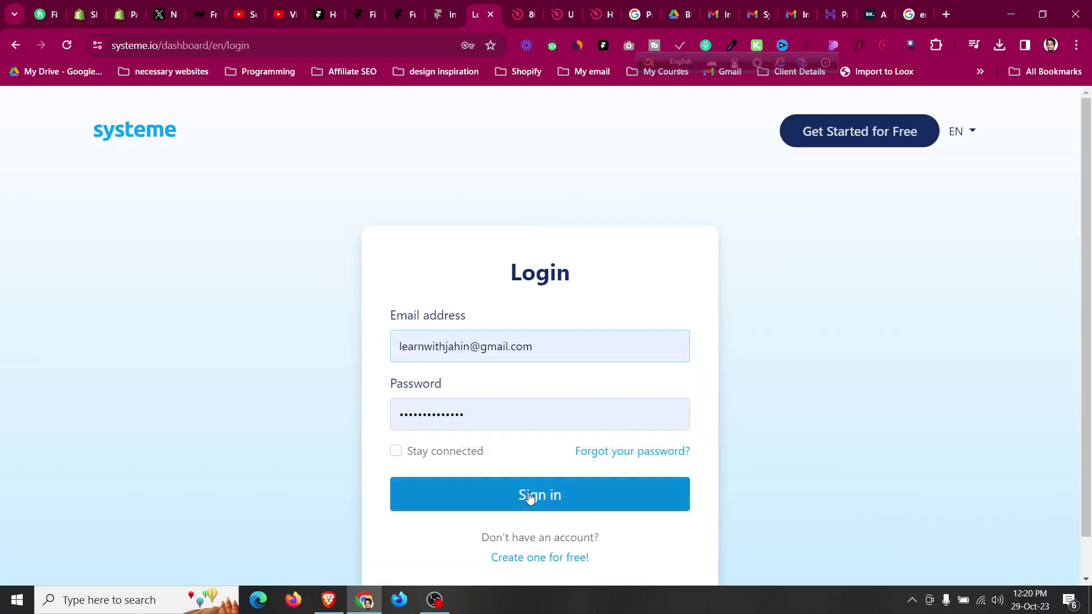
click(529, 497)
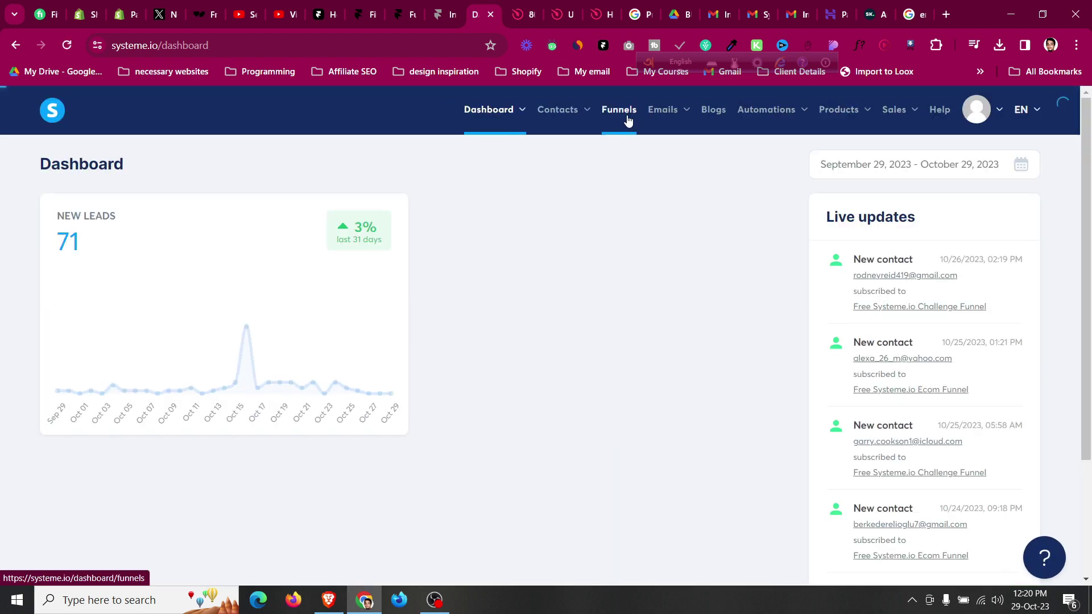
Open the Learn With Jahin funnel's live site, copy its URL, and return to the search engine form.
click(627, 116)
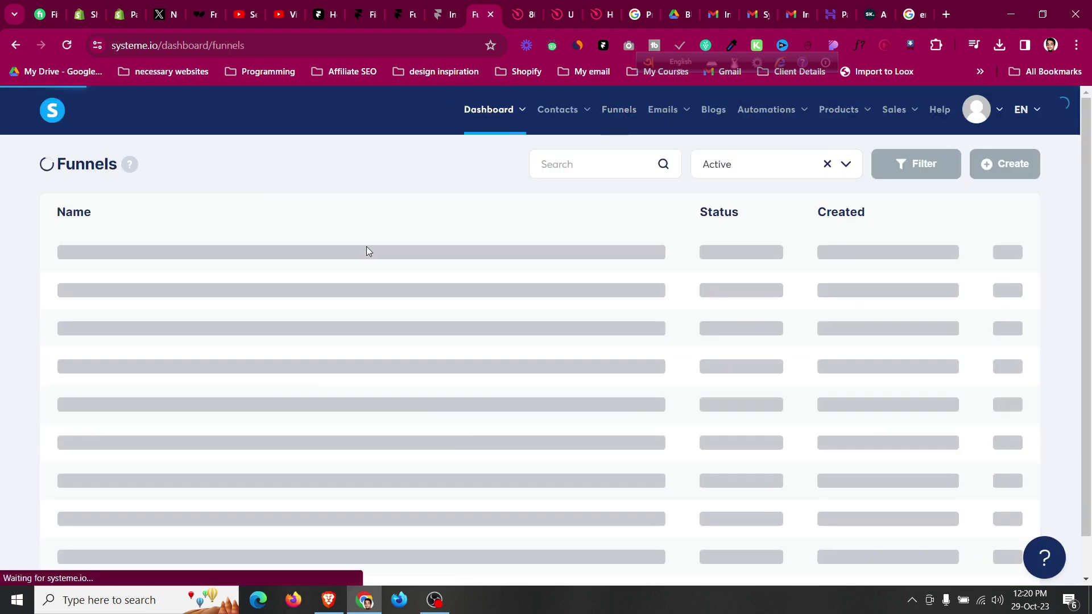
click(121, 254)
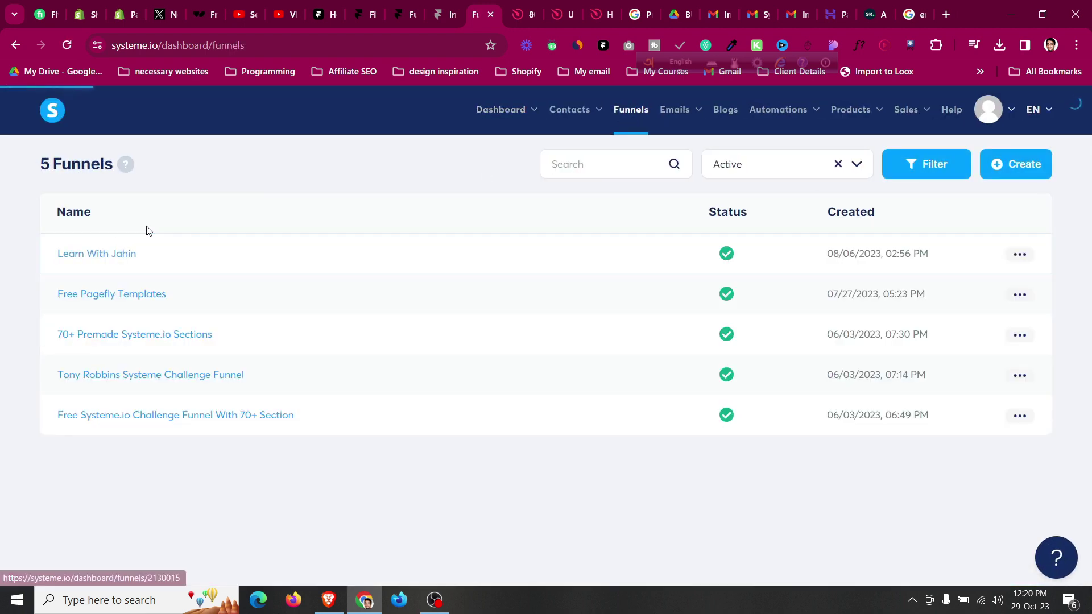
click(948, 343)
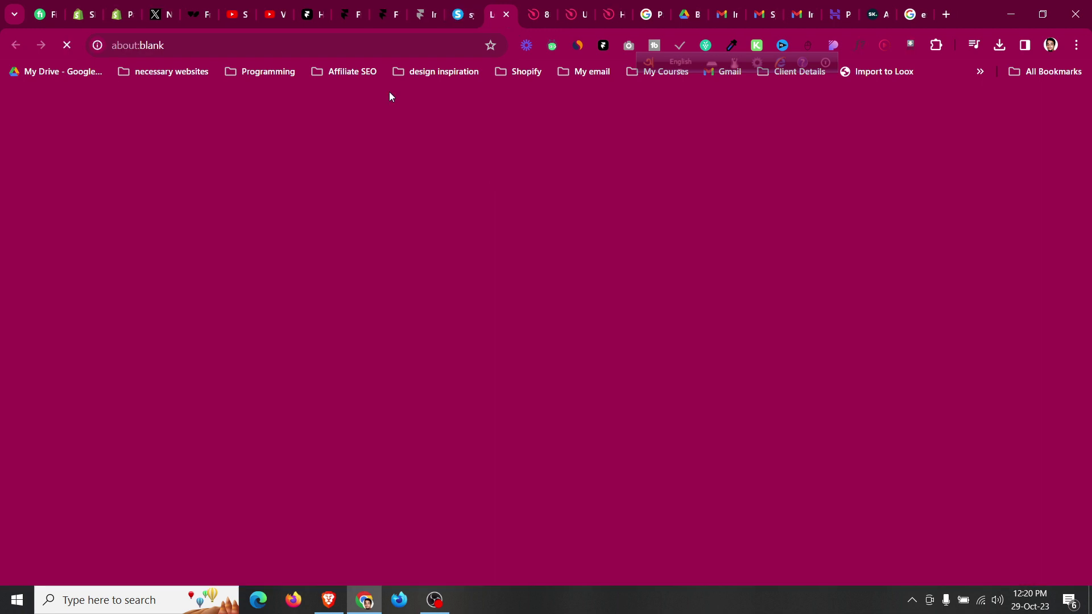
click(321, 41)
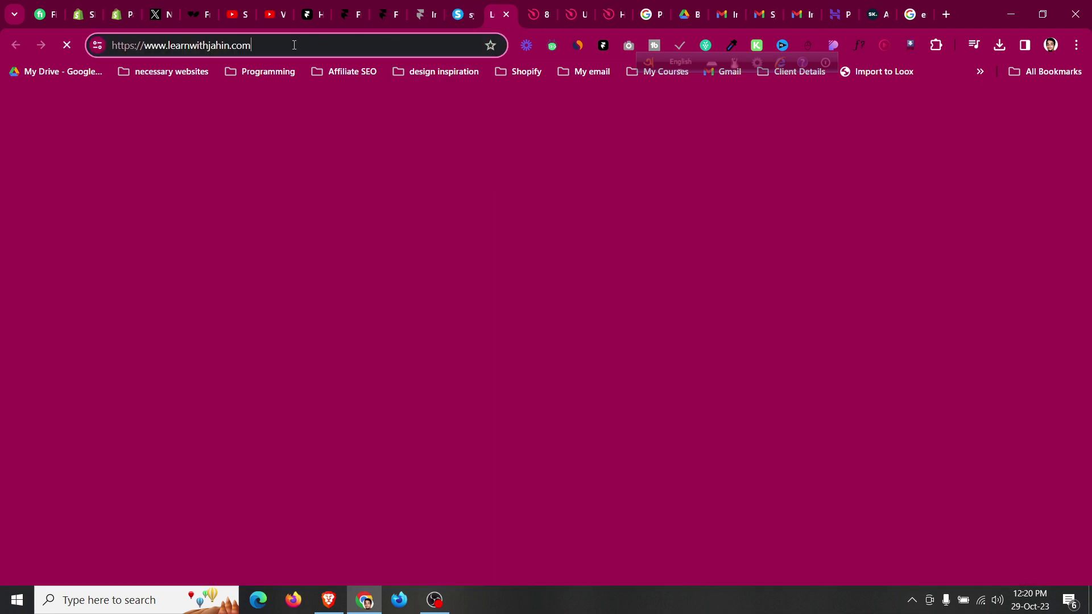
key(ctrl+a)
key(ctrl+c)
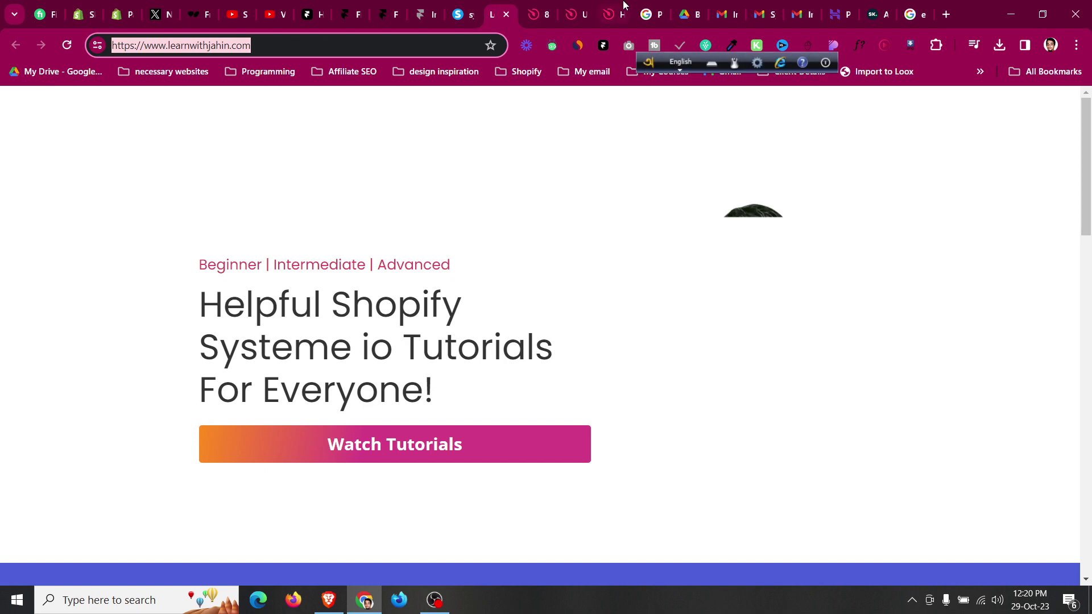
click(624, 4)
click(662, 8)
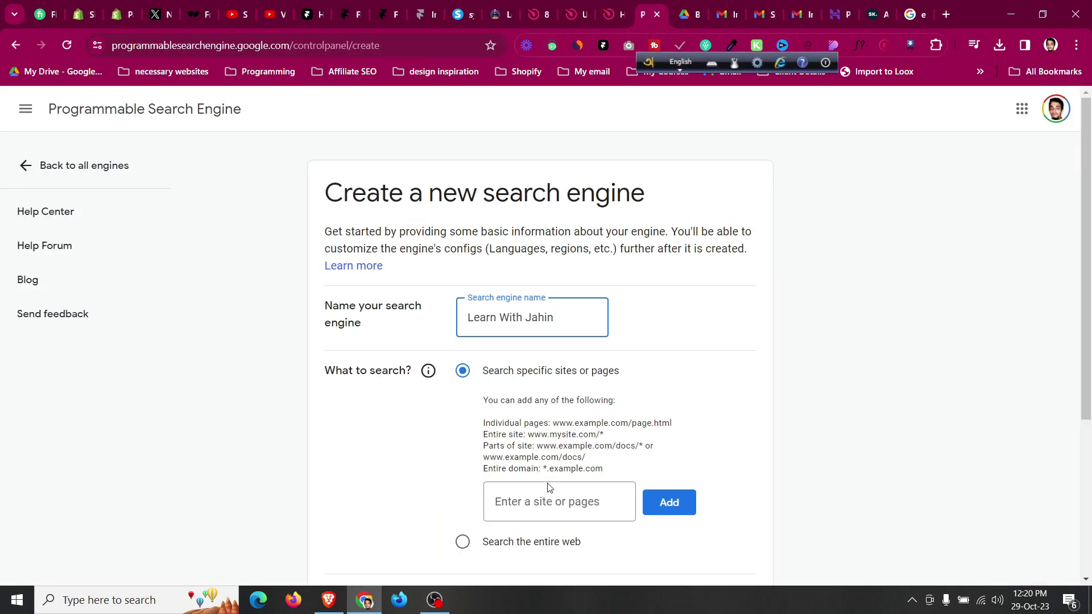
click(555, 509)
scroll(551, 489, down, 1)
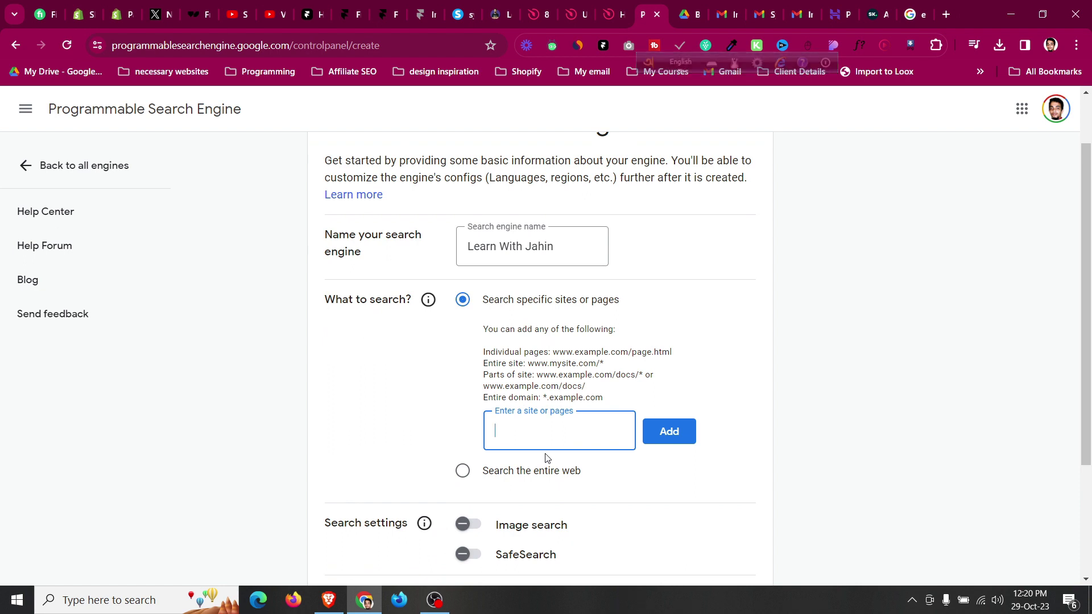
key(ctrl+v)
click(654, 439)
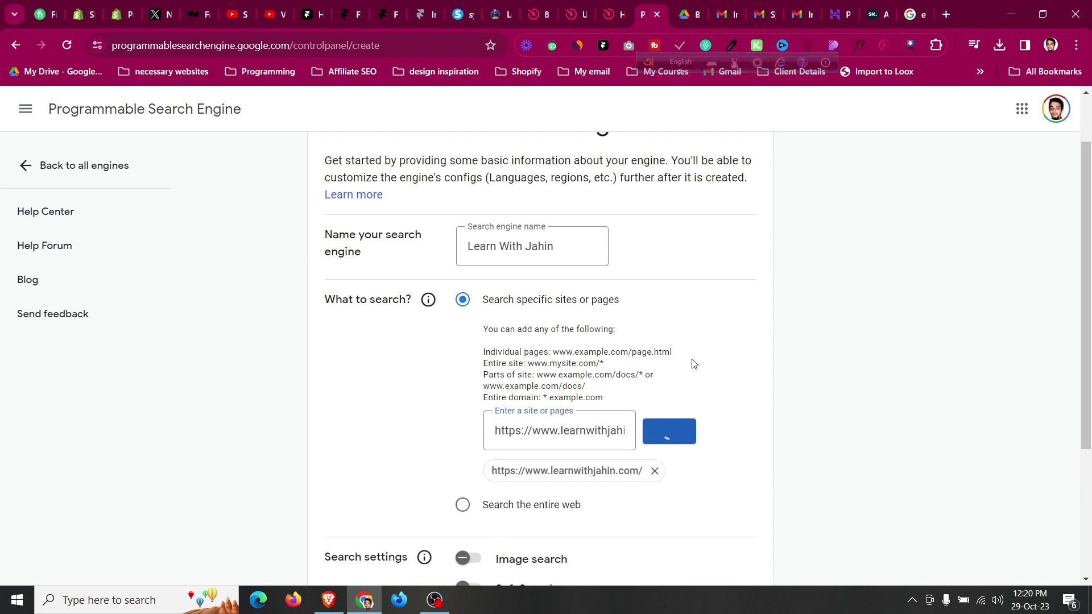
Turn on image search and SafeSearch, pass the reCAPTCHA, and create the engine.
scroll(682, 359, down, 3)
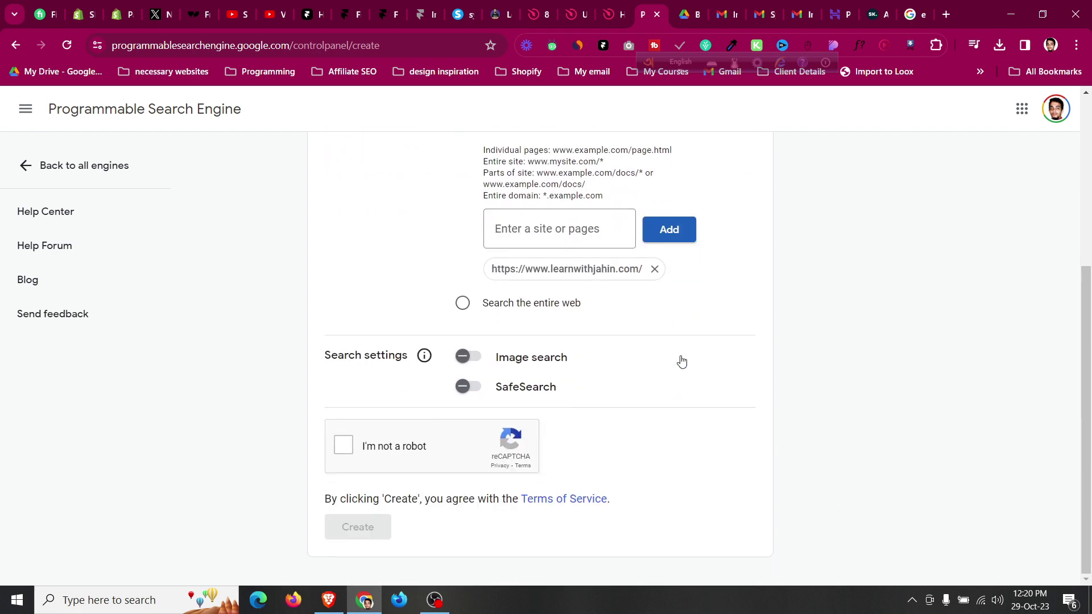
click(468, 357)
click(469, 386)
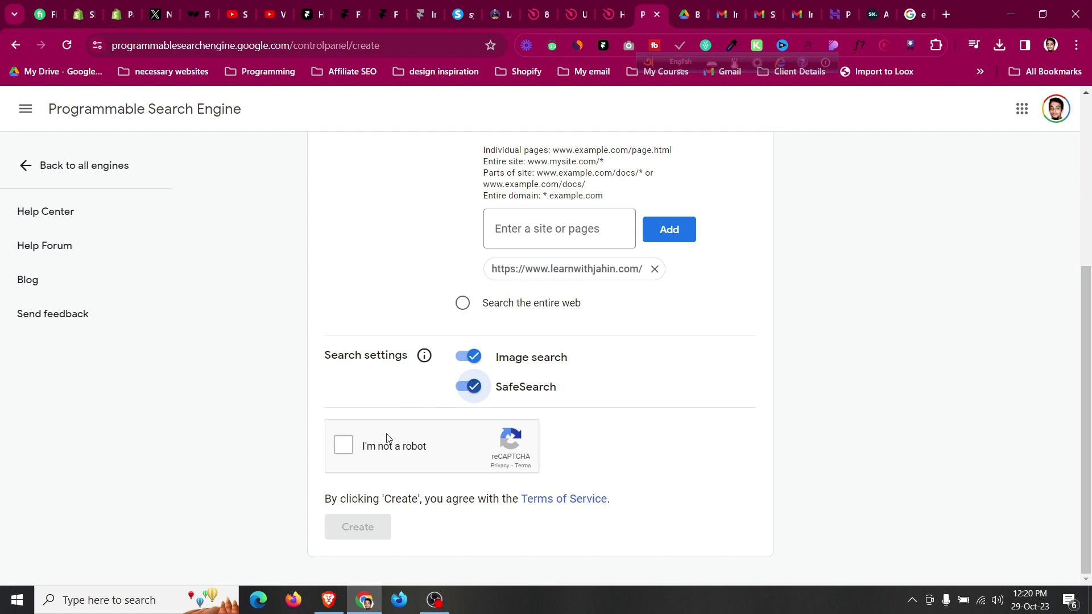
click(345, 444)
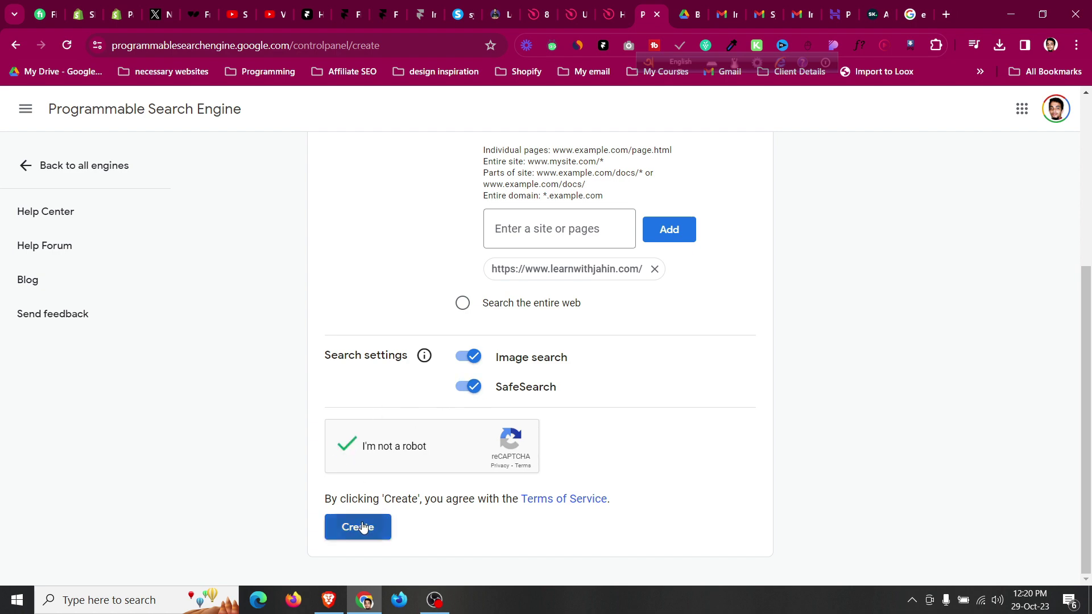
click(363, 527)
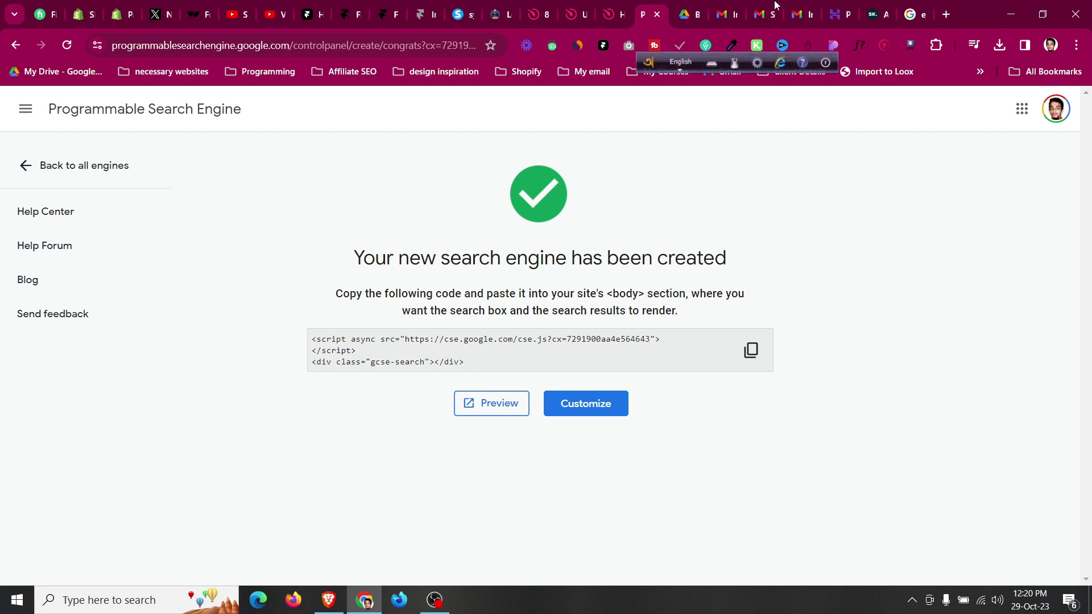
click(599, 6)
scroll(577, 325, down, 9)
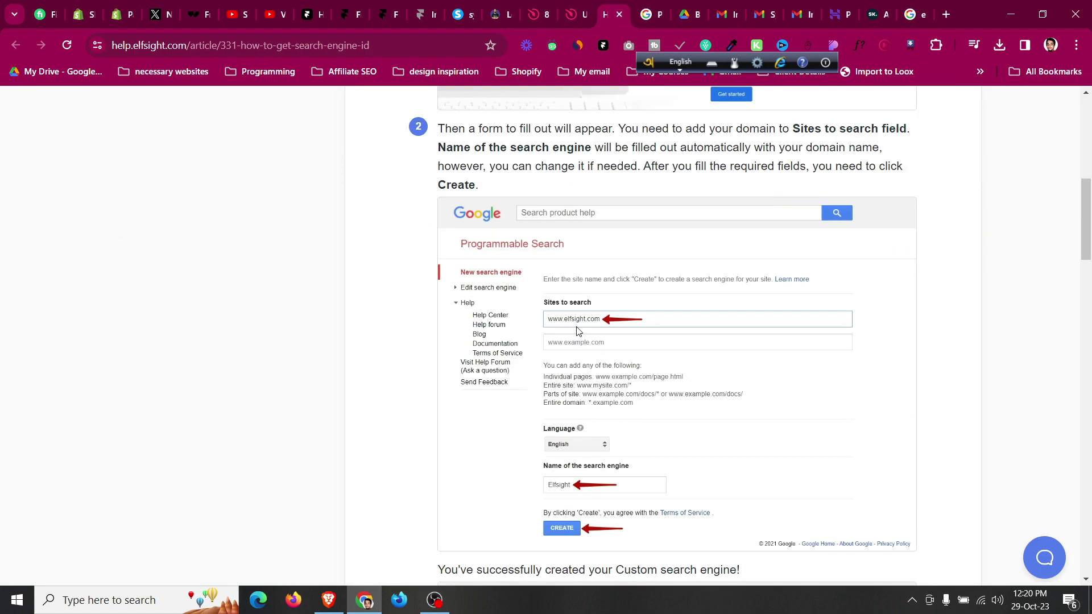
scroll(577, 330, down, 5)
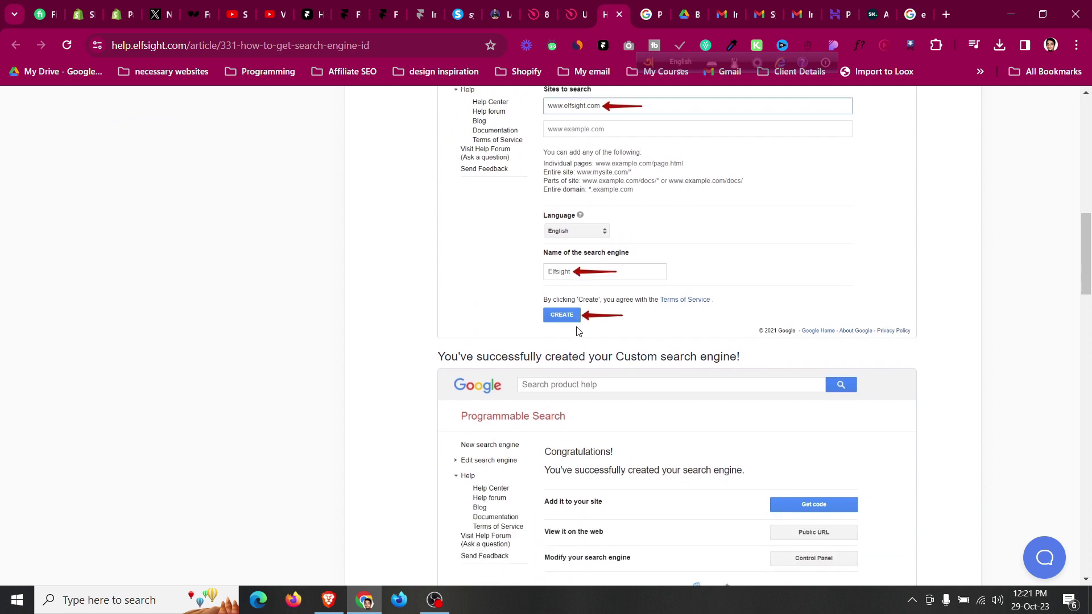
scroll(577, 331, down, 5)
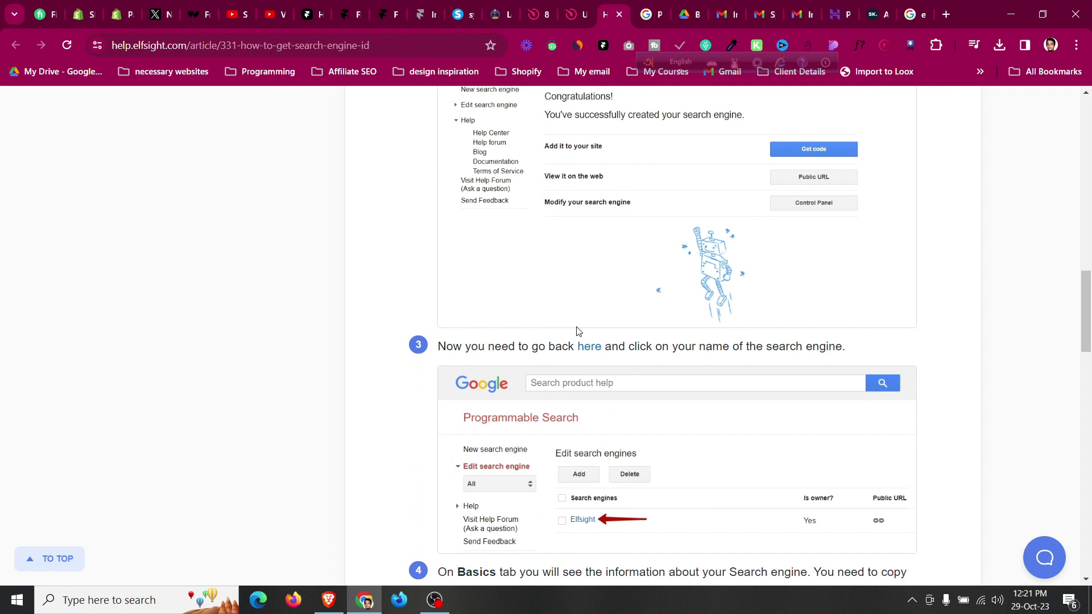
Open the Learn With Jahin engine's Overview, glance at its embed code, and scroll to Search Features.
click(652, 5)
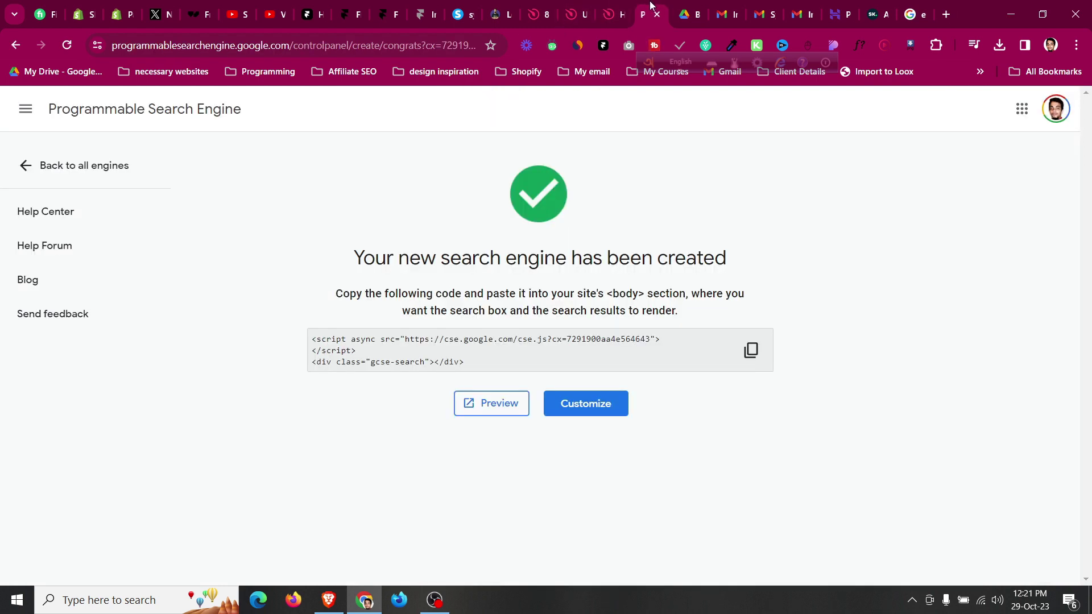
click(566, 408)
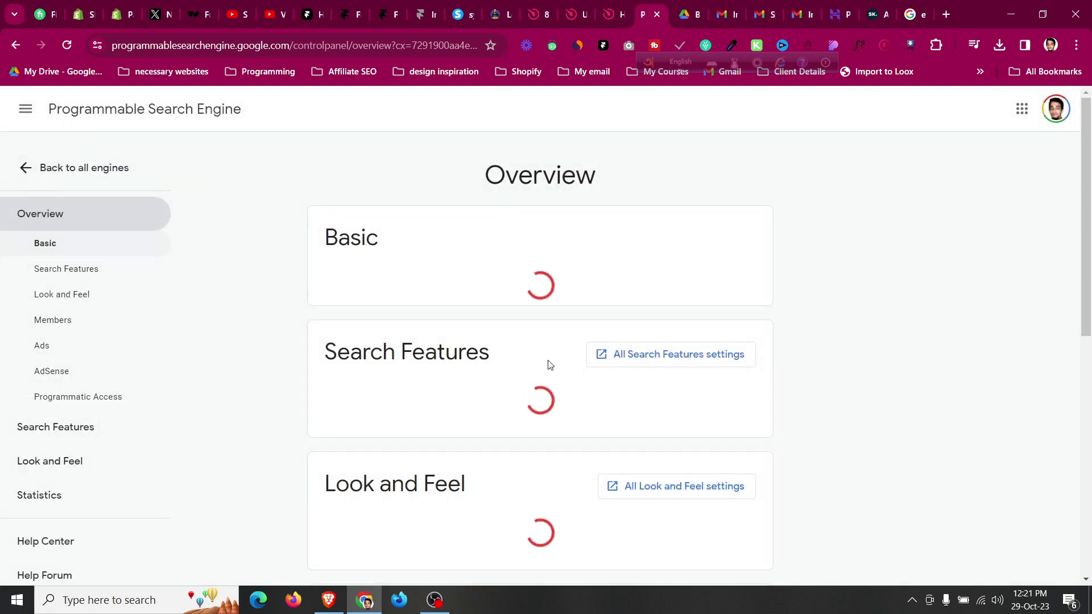
scroll(548, 365, down, 5)
scroll(549, 365, up, 5)
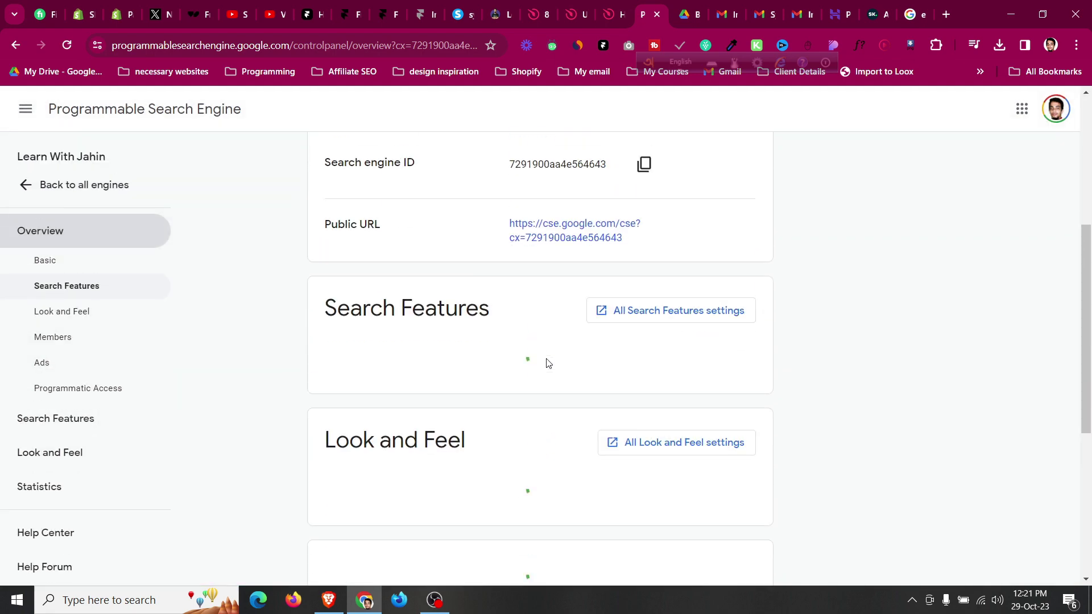
scroll(547, 364, up, 2)
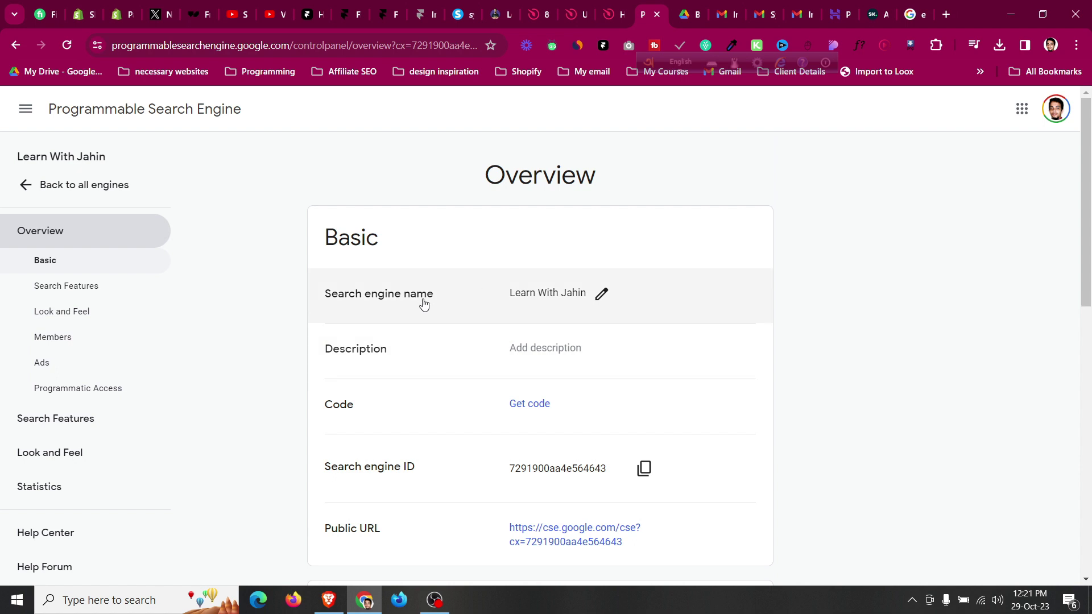
scroll(455, 413, down, 3)
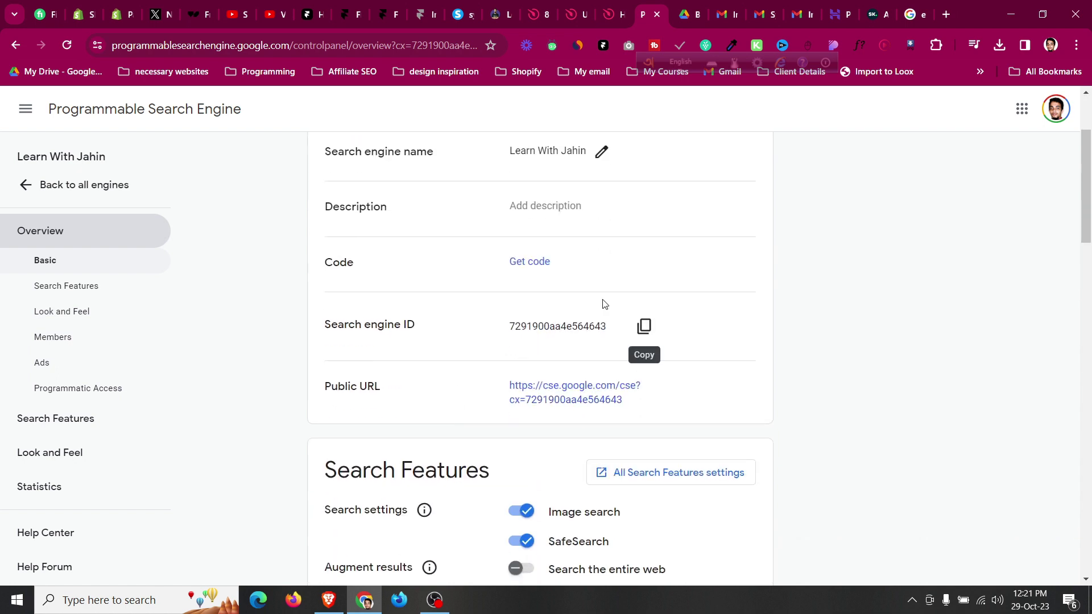
scroll(568, 324, up, 1)
click(530, 335)
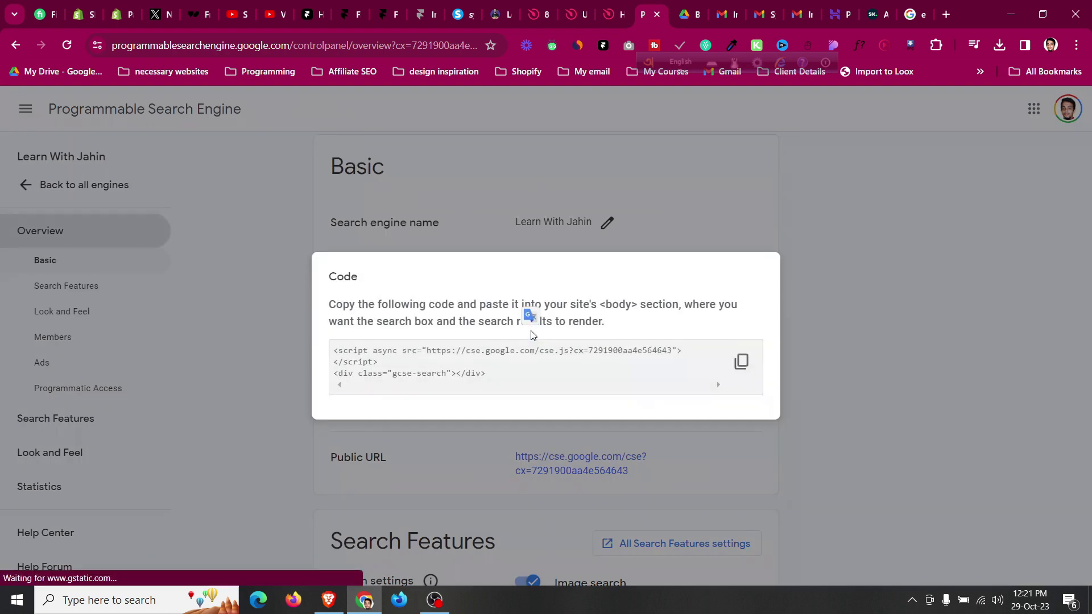
click(688, 225)
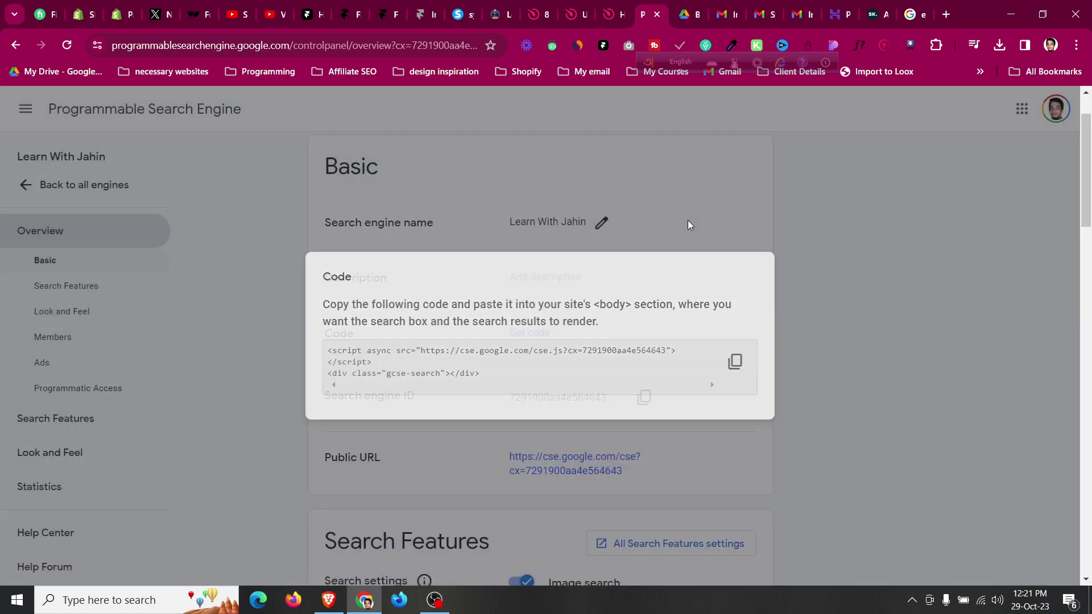
scroll(577, 336, down, 6)
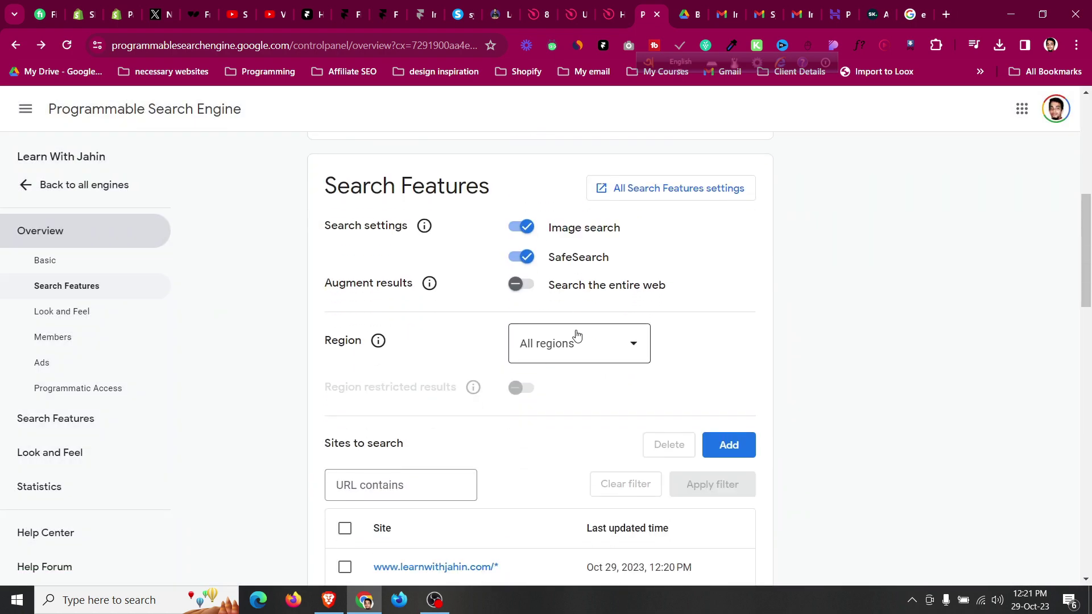
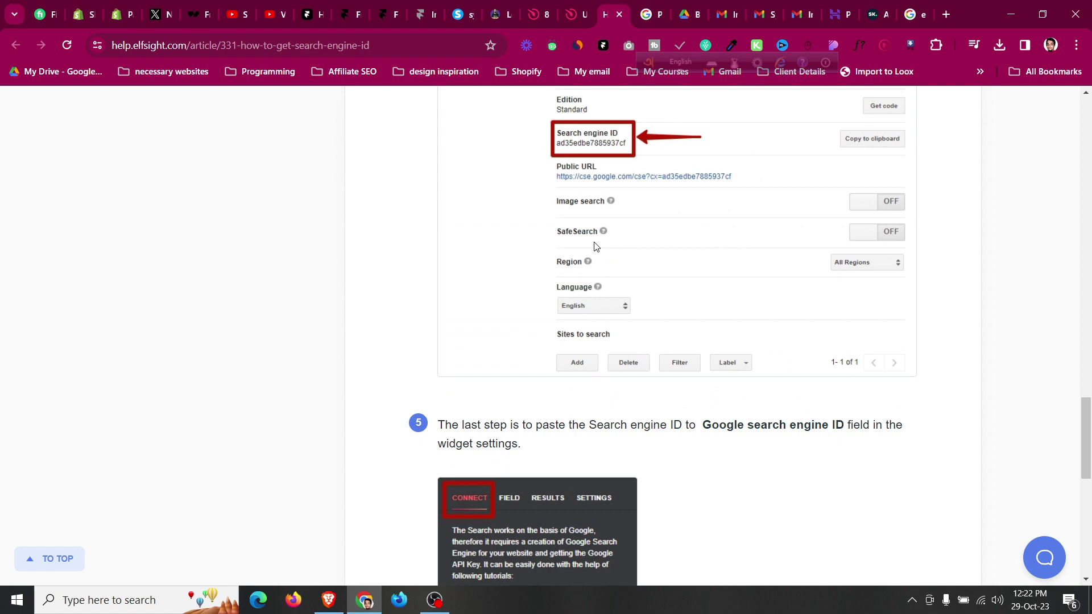
Paste search engine ID 7291900aa4e564643 into the widget's Google Search Engine ID field.
scroll(596, 246, up, 4)
scroll(596, 246, down, 6)
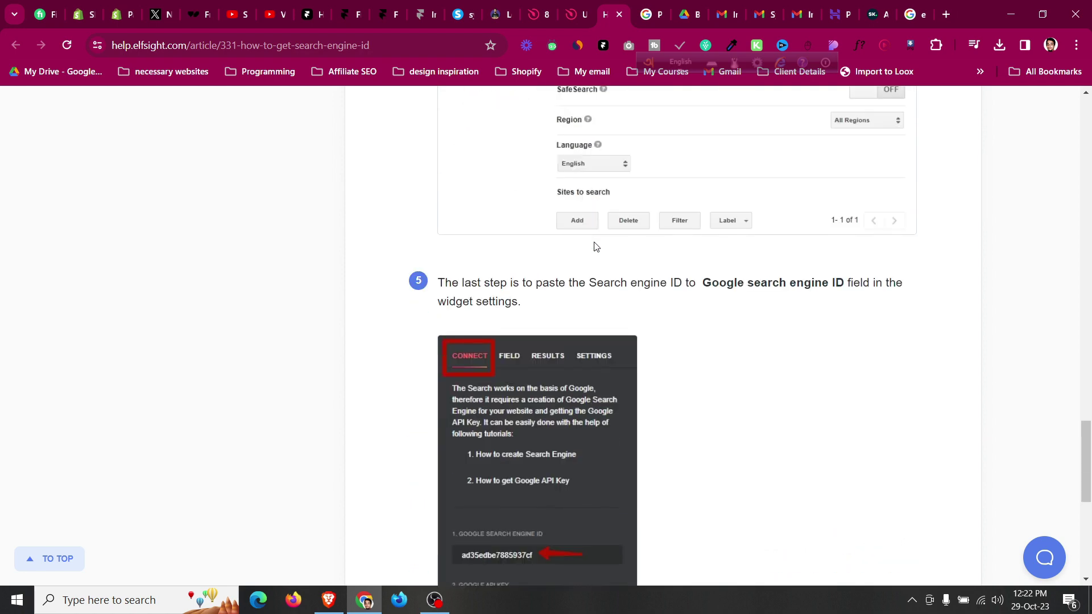
scroll(596, 246, down, 6)
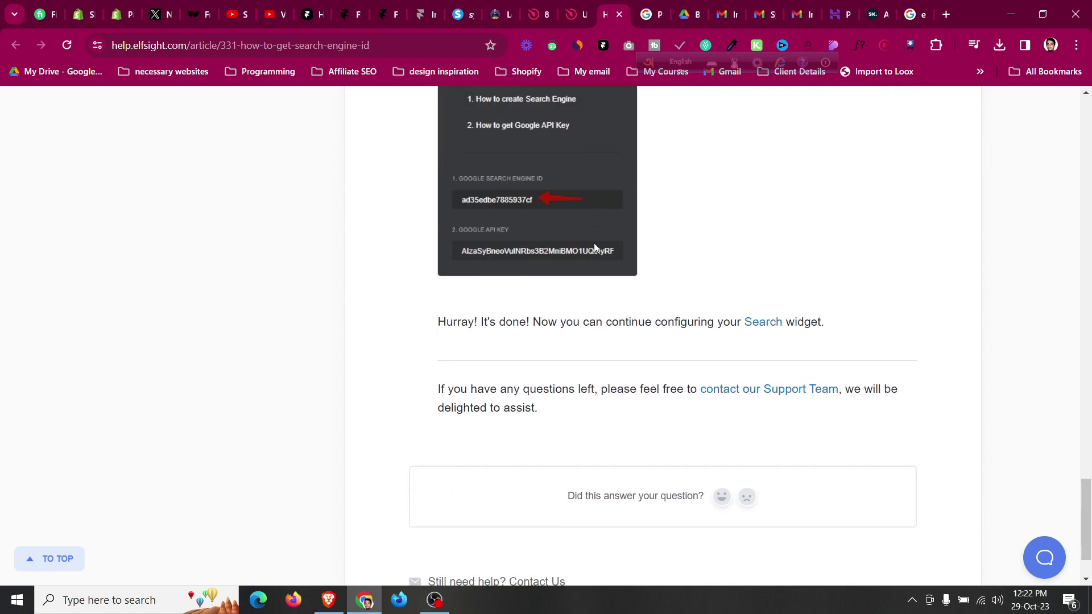
scroll(594, 249, up, 7)
click(633, 14)
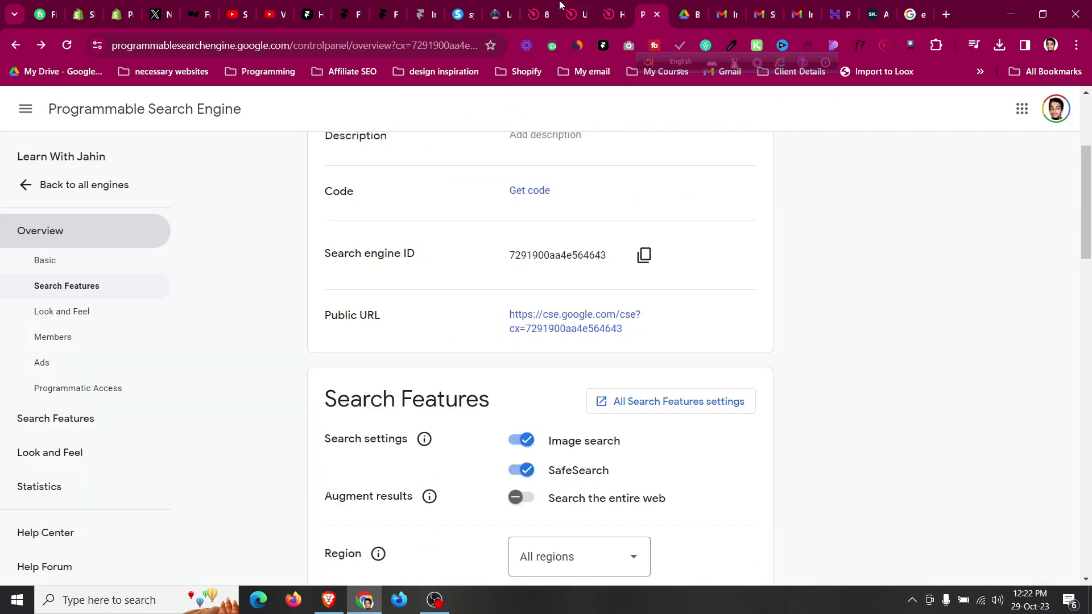
click(569, 4)
click(643, 5)
scroll(572, 412, up, 3)
click(644, 468)
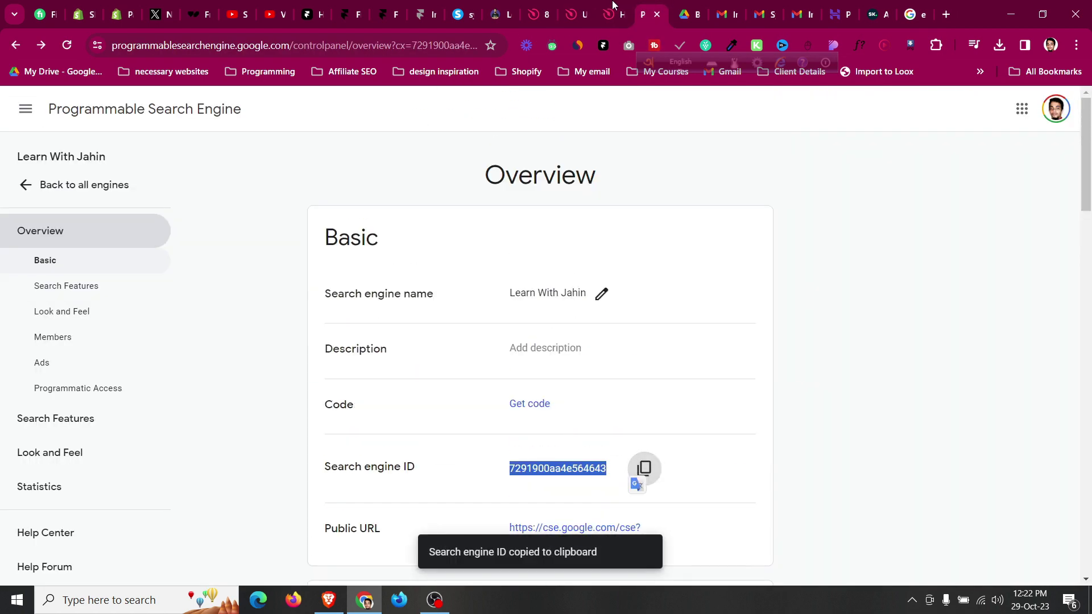
click(577, 14)
click(204, 297)
key(ctrl+v)
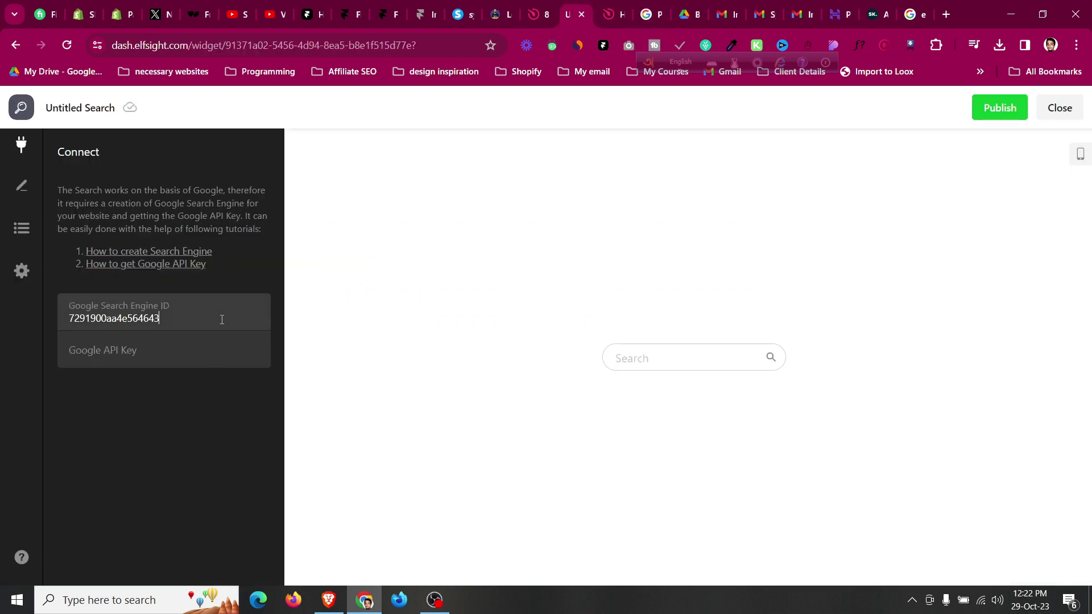
Copy the engine ID again from the Programmable Search Engine public URL.
click(620, 7)
click(648, 6)
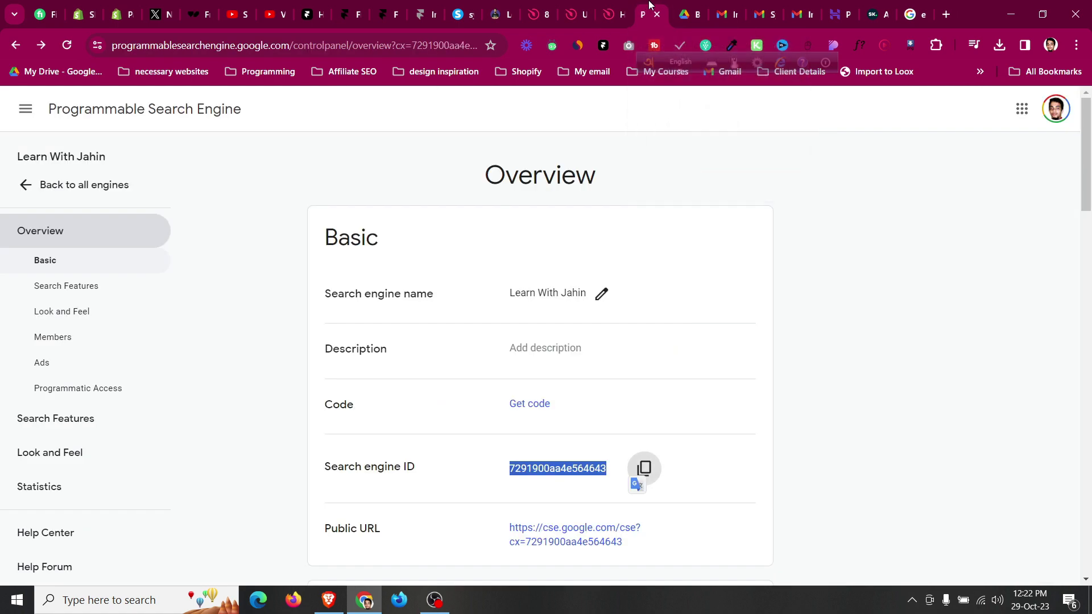
scroll(510, 336, down, 3)
scroll(602, 229, up, 2)
click(602, 223)
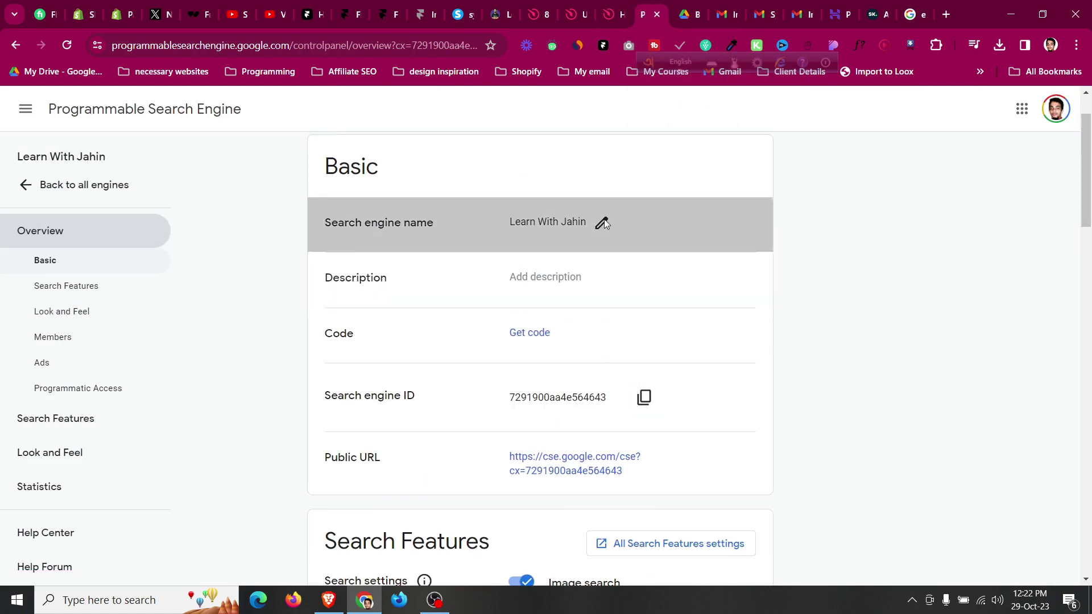
click(563, 394)
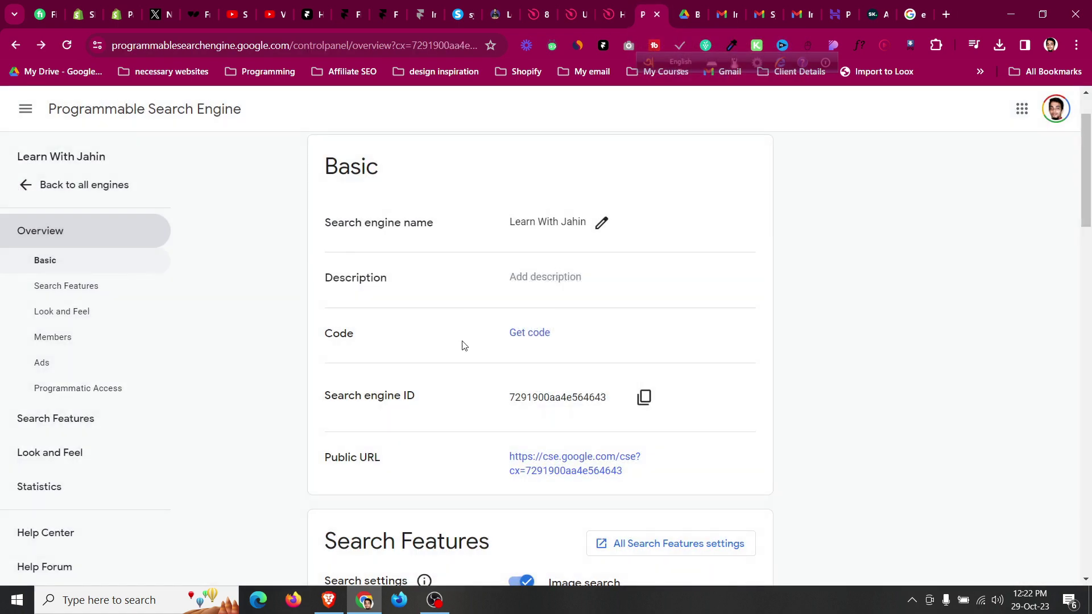
scroll(465, 335, down, 3)
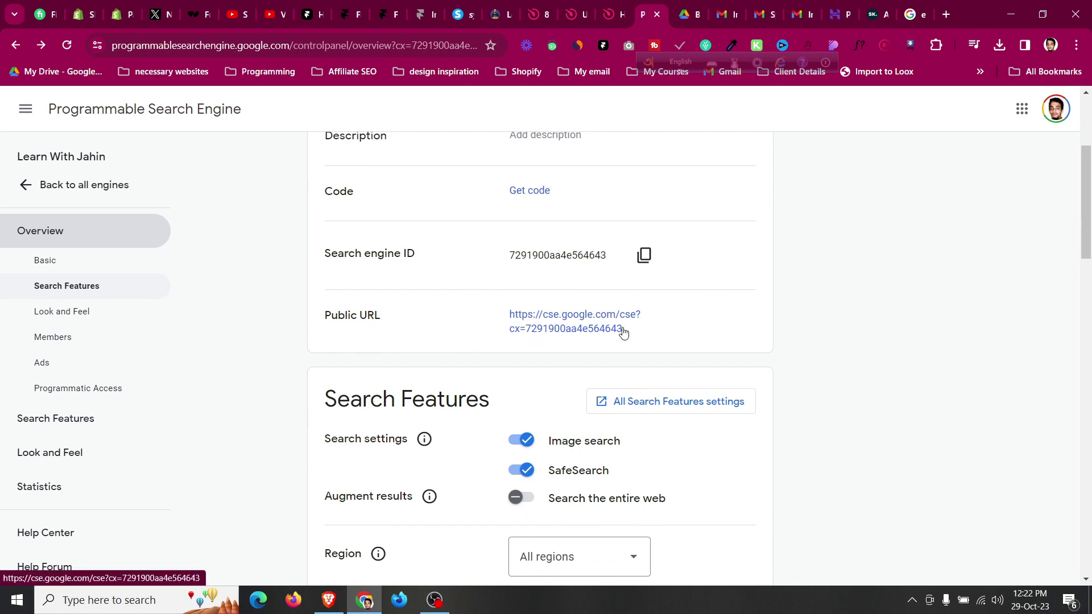
drag(627, 336, 524, 331)
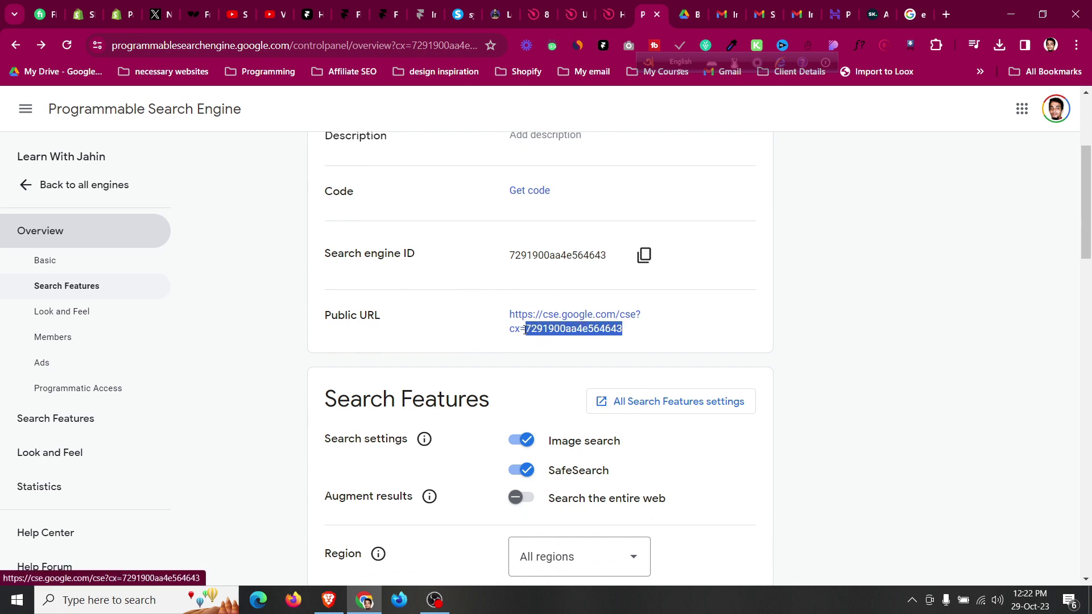
right_click(524, 331)
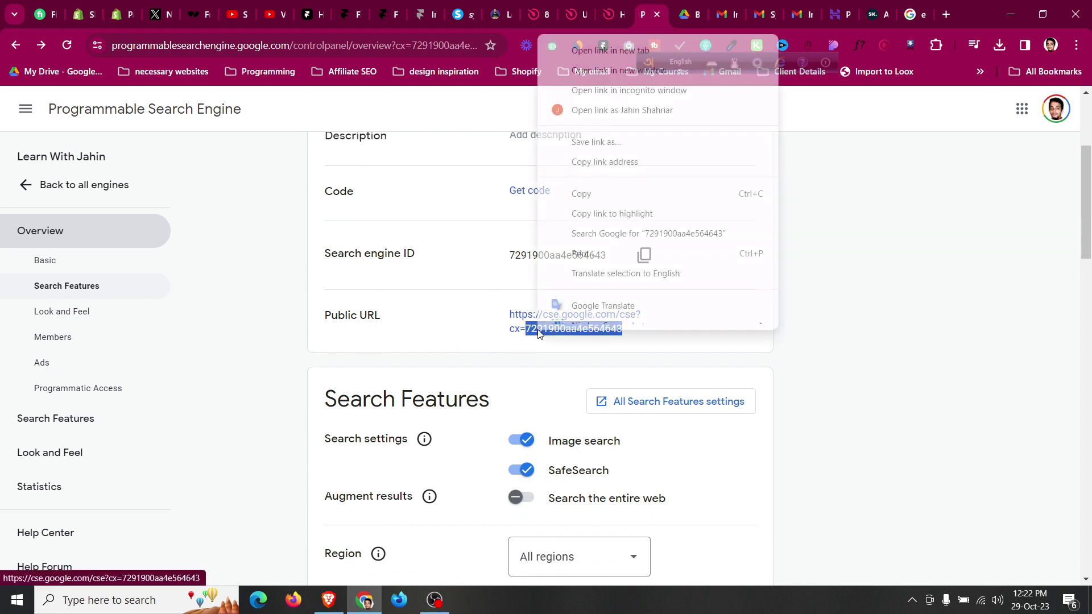
click(604, 204)
Return to the Elfsight search widget editor by way of the help article.
click(619, 5)
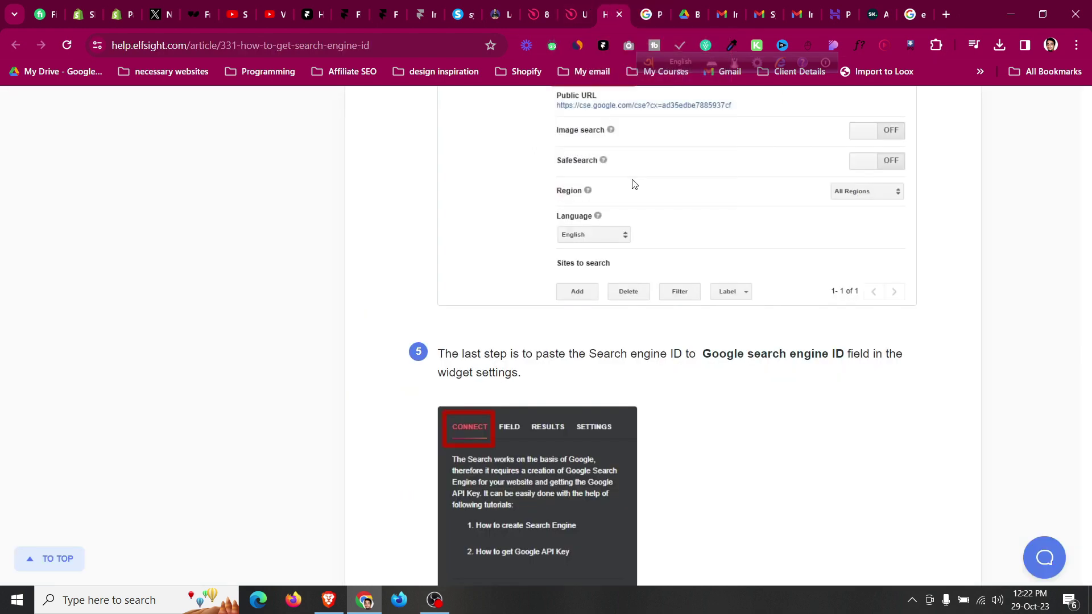
scroll(640, 210, down, 2)
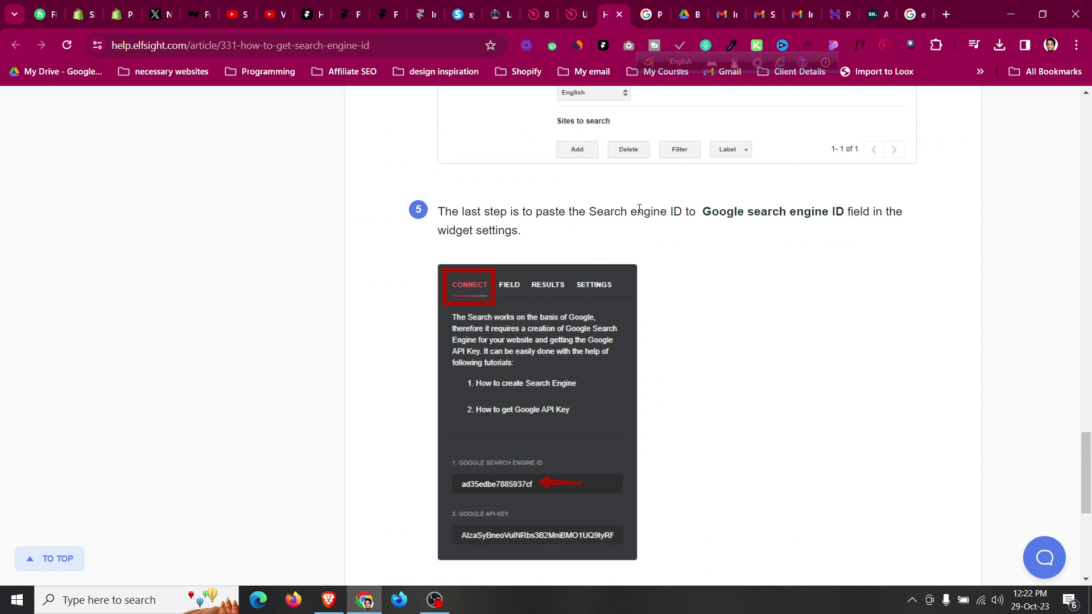
scroll(639, 209, down, 3)
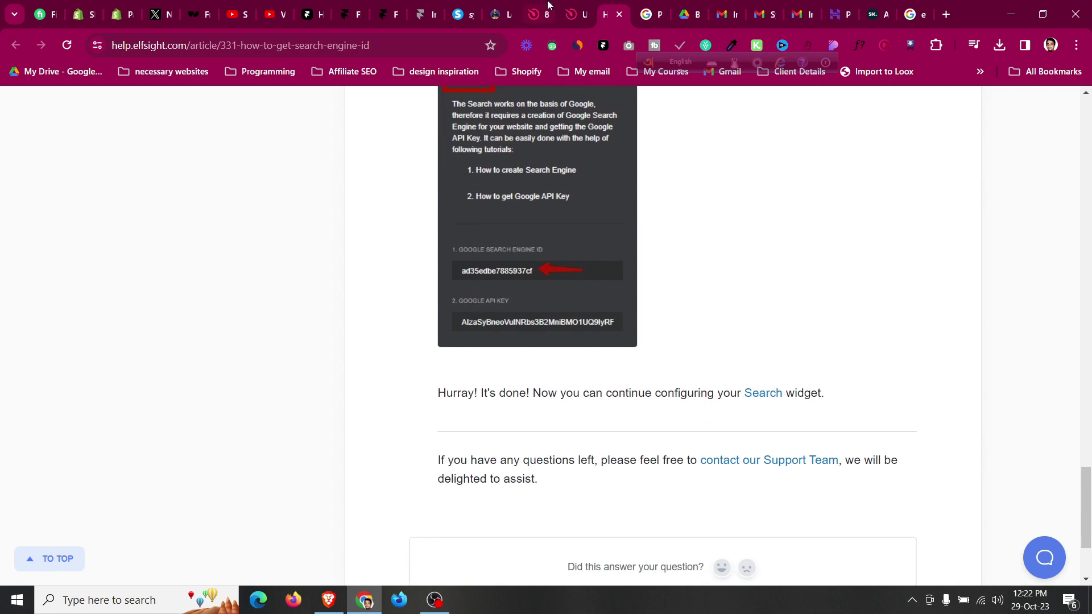
click(548, 6)
click(565, 5)
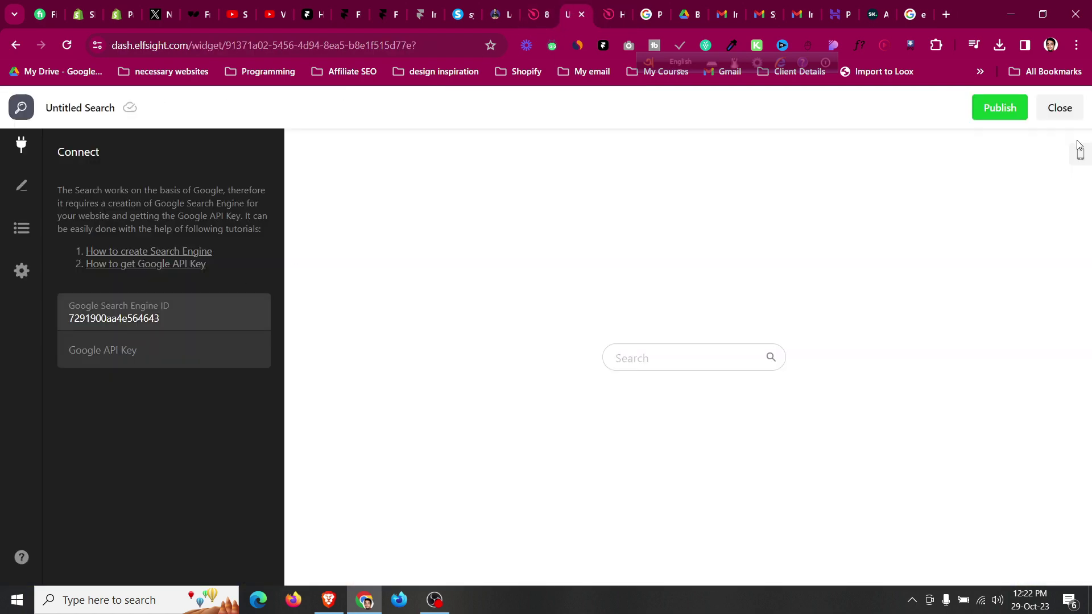
Publish the search widget, choosing the Free plan.
click(1009, 110)
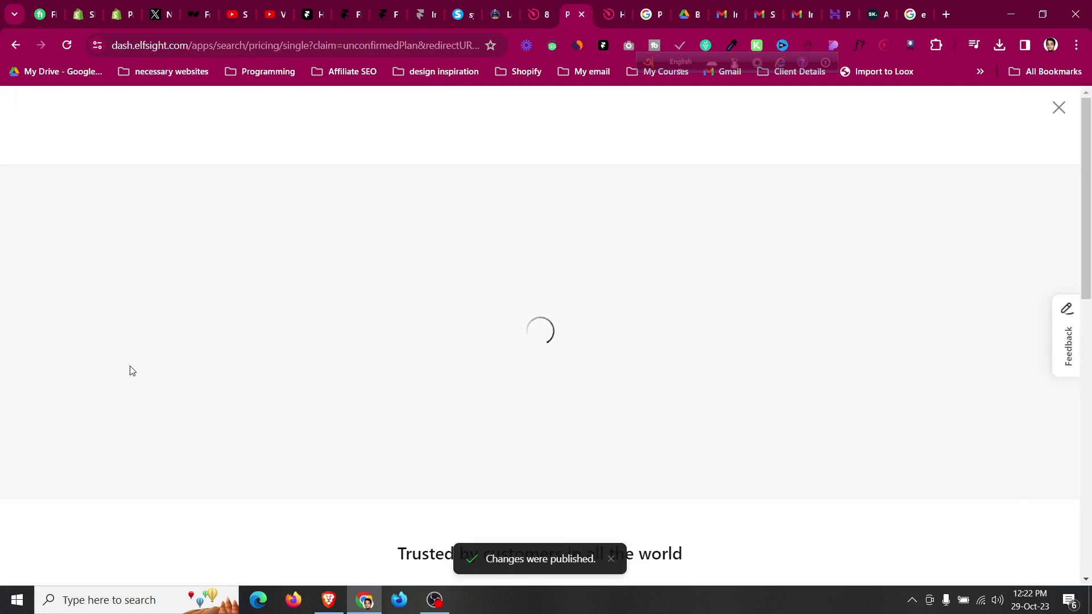
scroll(275, 351, down, 2)
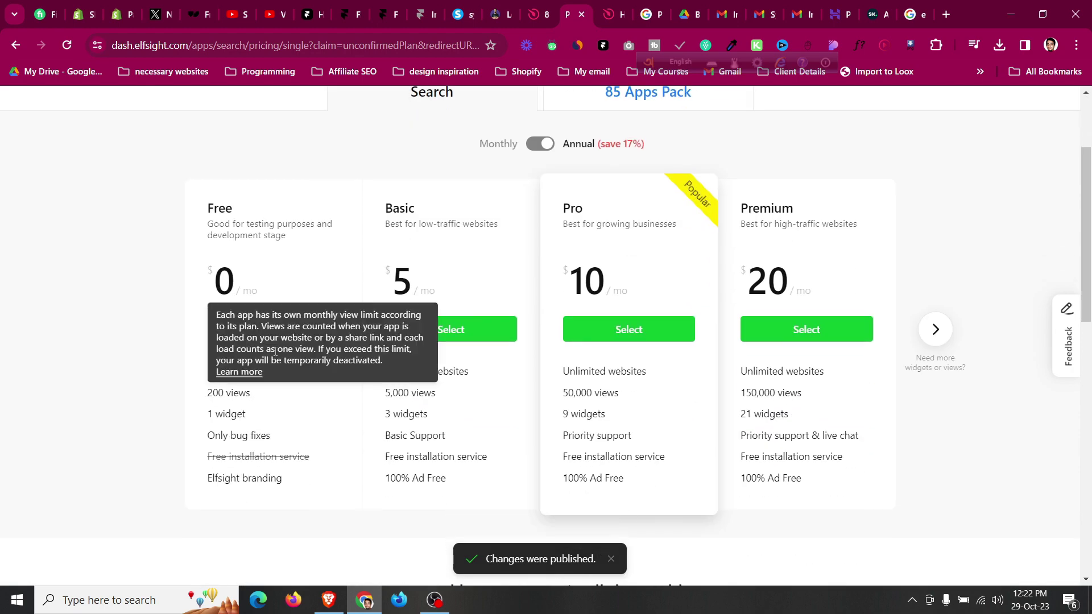
click(237, 336)
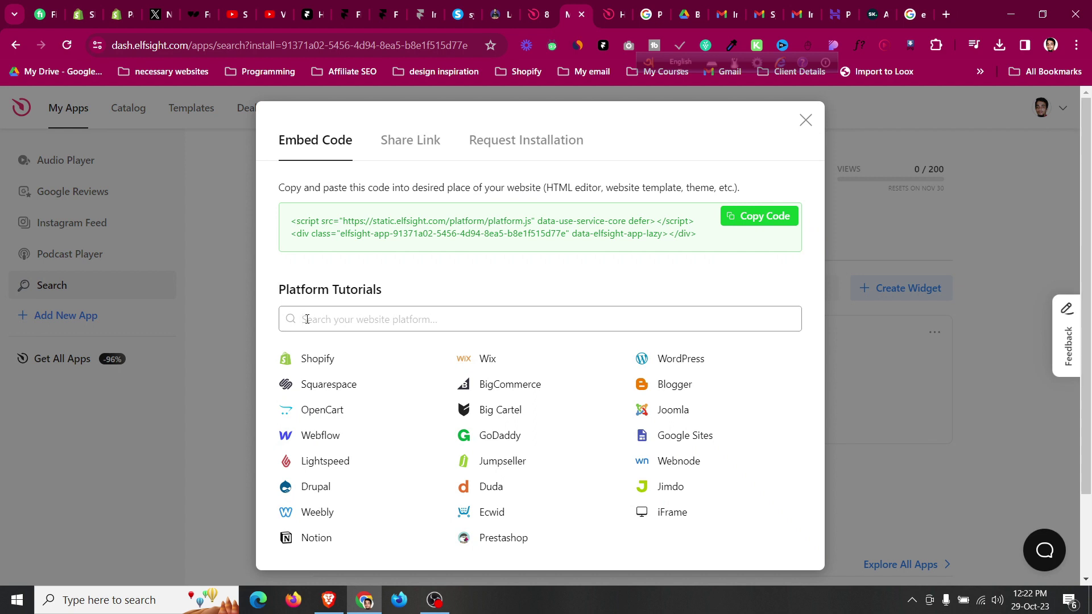
Copy the widget's two-line embed code and go to the systeme.io funnel step.
click(757, 224)
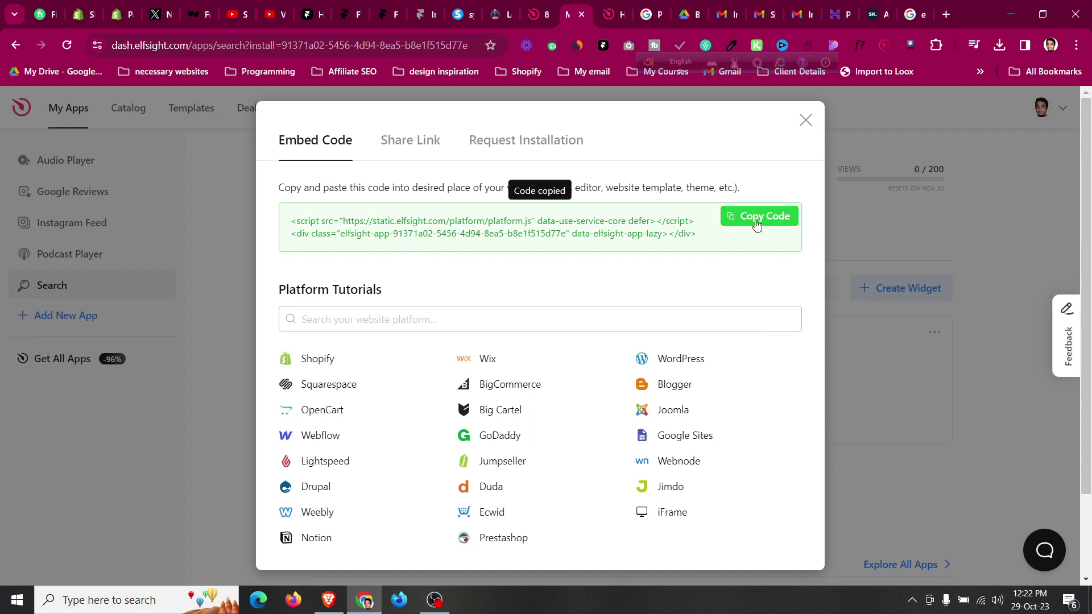
drag(701, 238, 281, 222)
scroll(433, 409, down, 1)
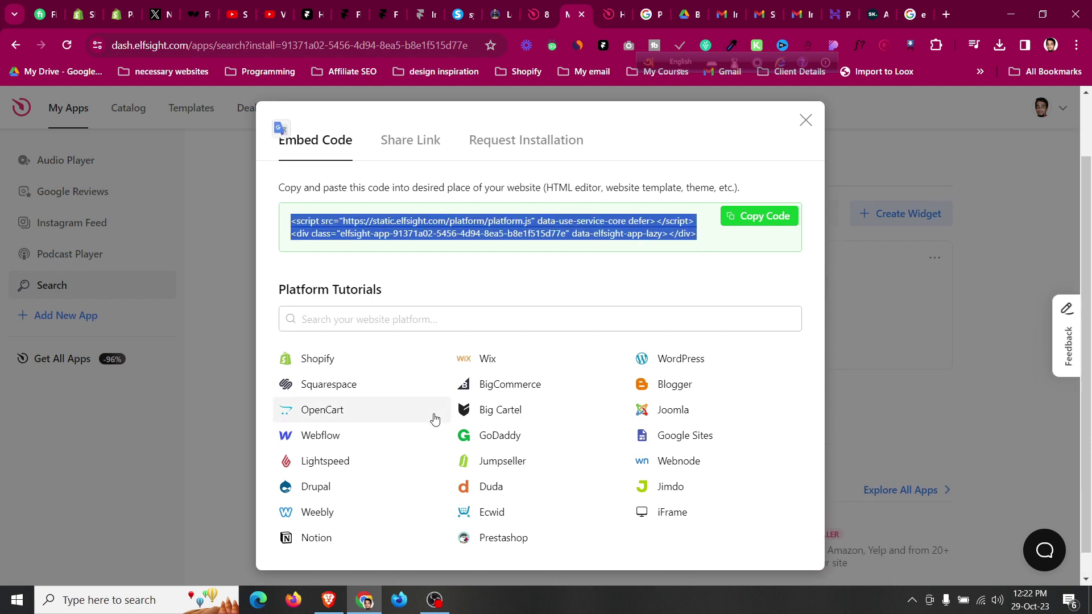
click(468, 4)
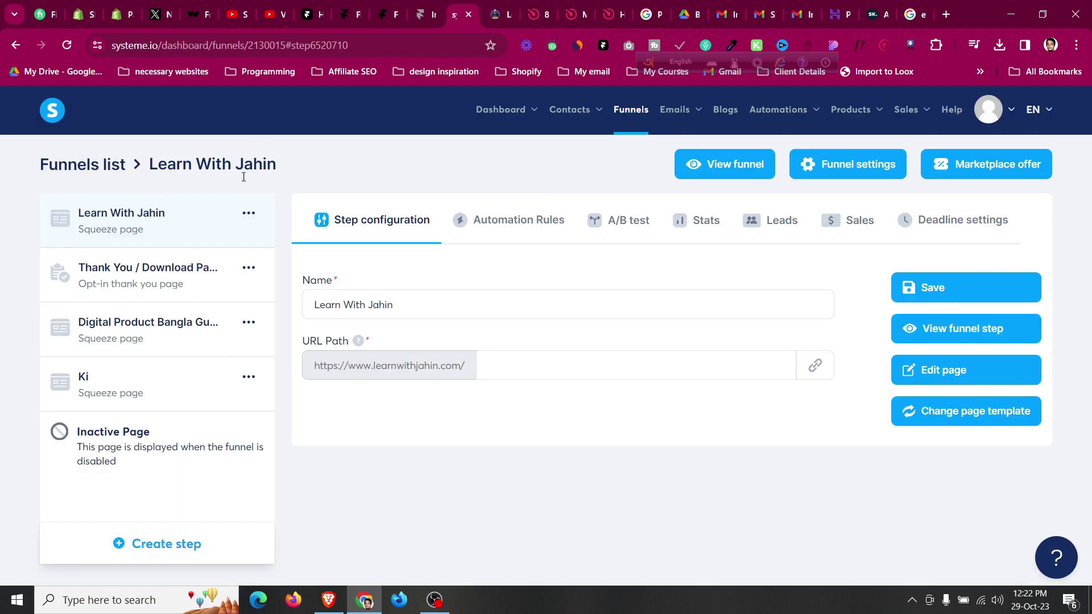
Open the funnel page in the systeme.io page editor.
click(925, 378)
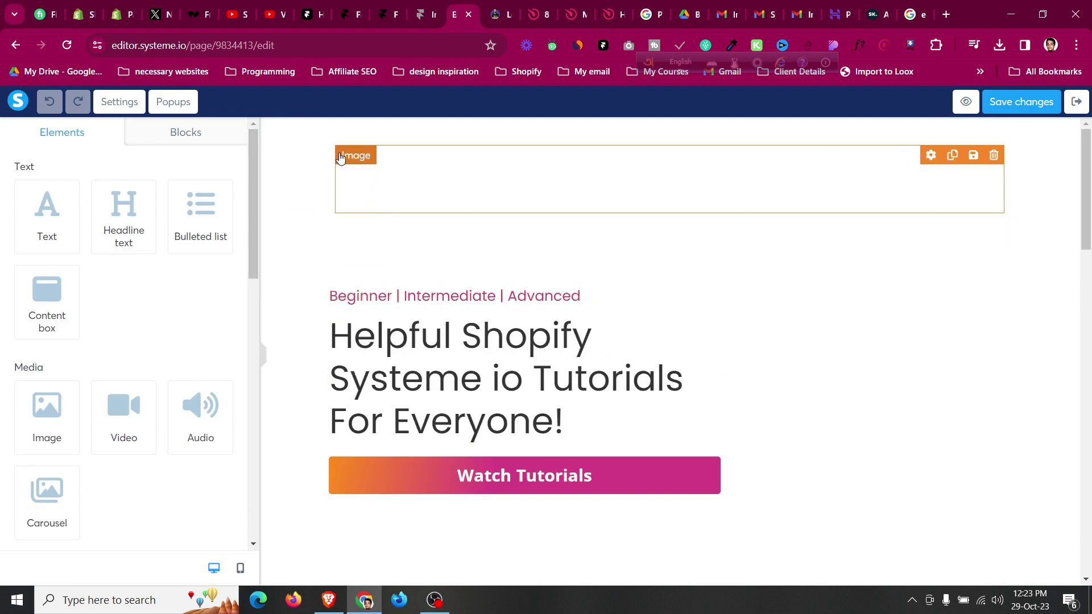
scroll(560, 268, down, 5)
scroll(562, 268, up, 4)
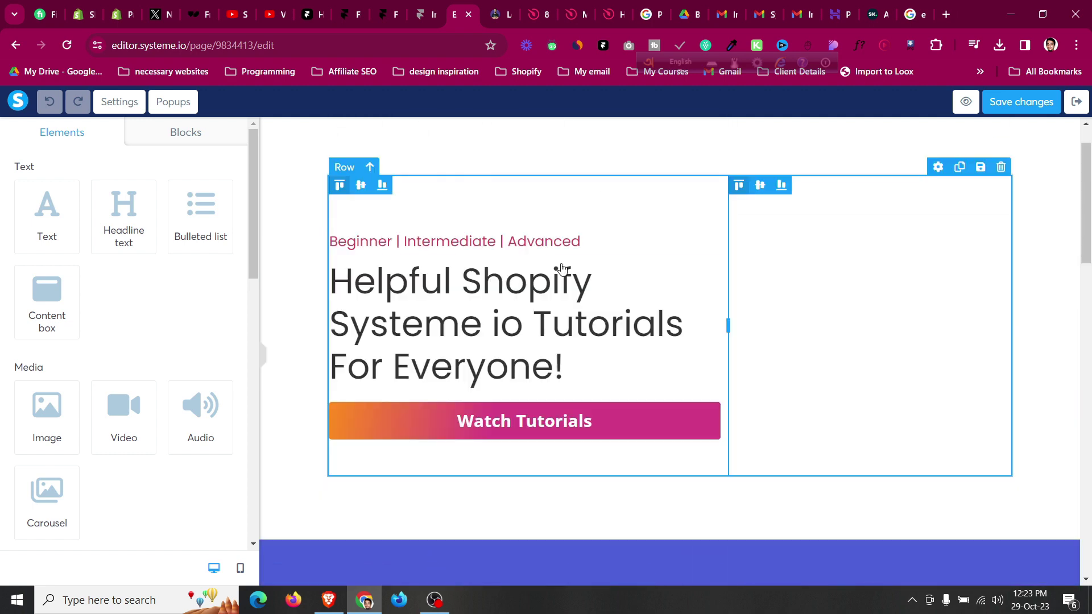
scroll(562, 268, up, 1)
scroll(159, 392, down, 5)
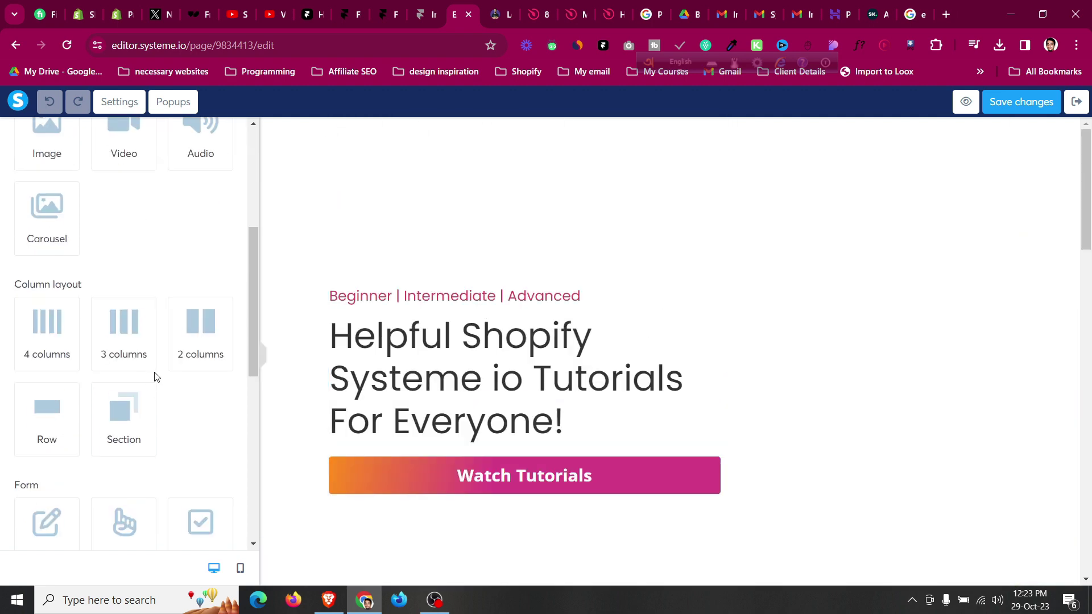
scroll(156, 377, down, 8)
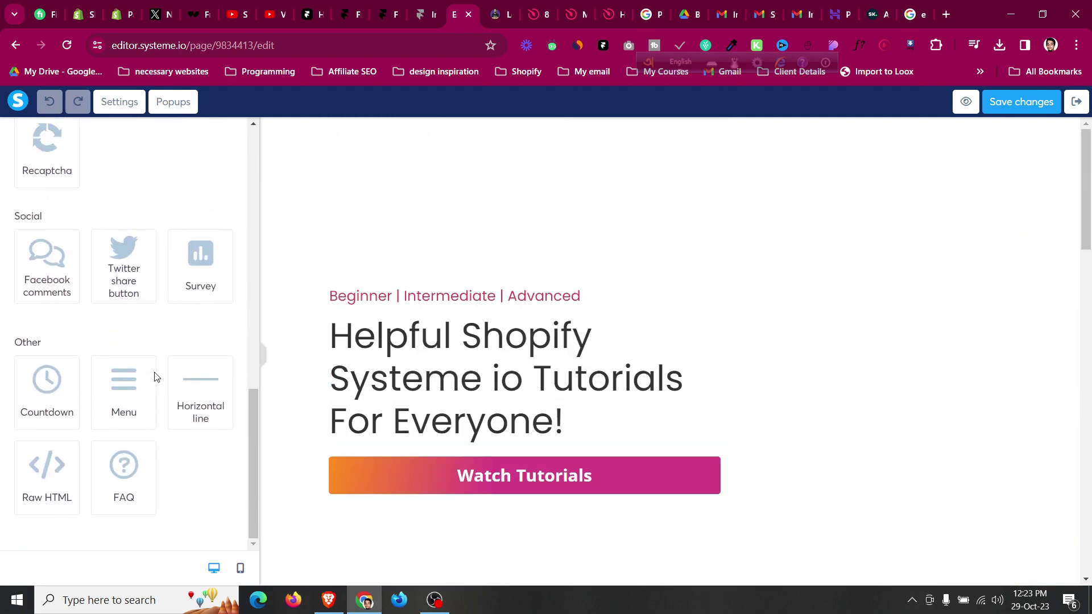
Add a Raw HTML element at the page top with the Elfsight embed code, then save.
drag(62, 477, 633, 209)
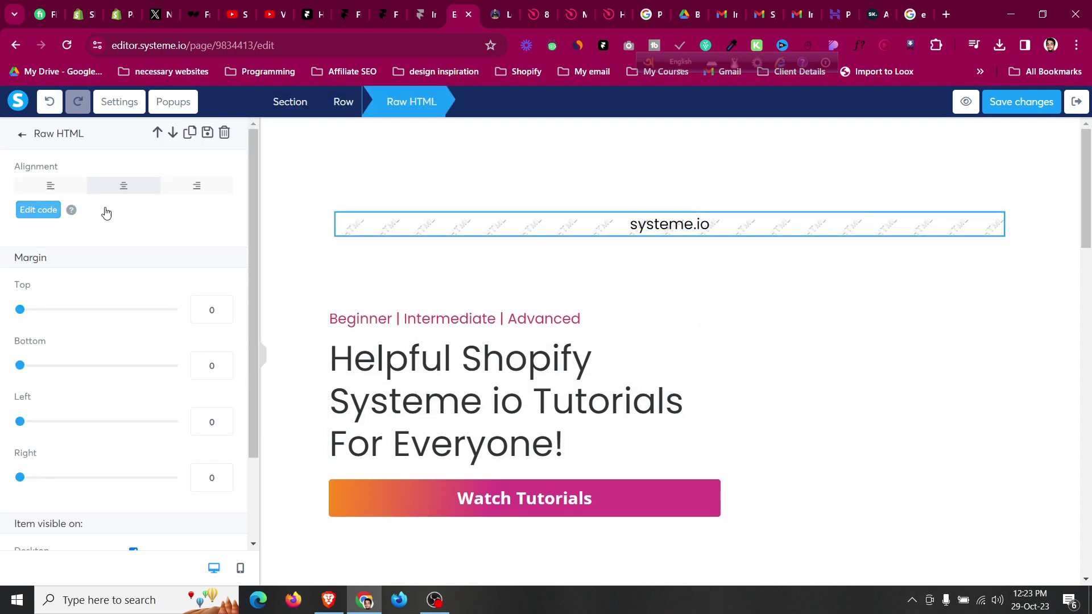
click(39, 210)
key(ctrl+a)
key(ctrl+v)
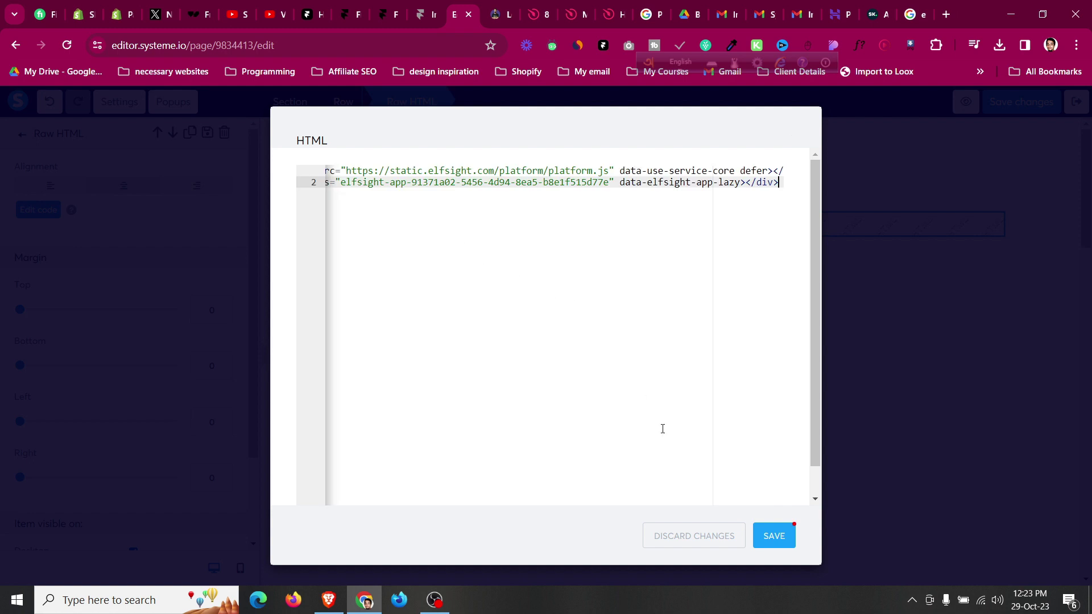
click(774, 538)
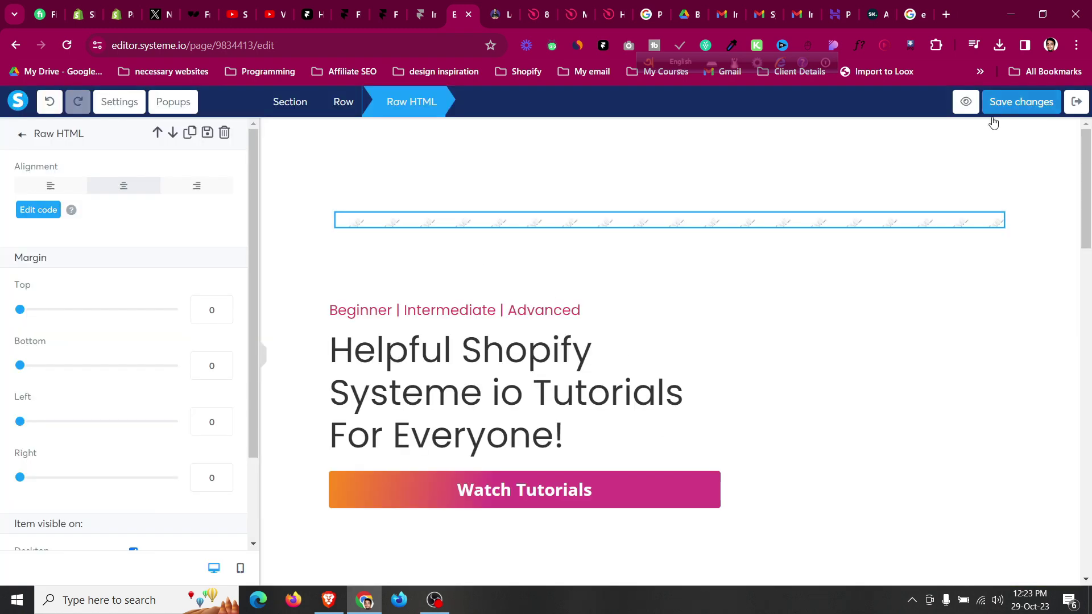
click(1023, 102)
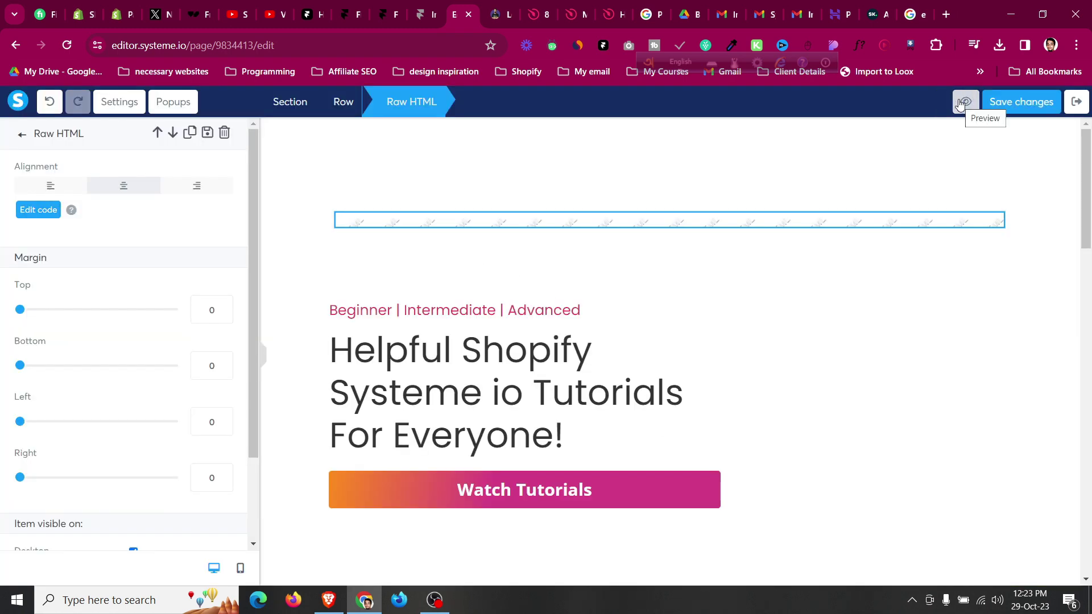
Preview the page and dismiss the preview warning banner.
click(959, 103)
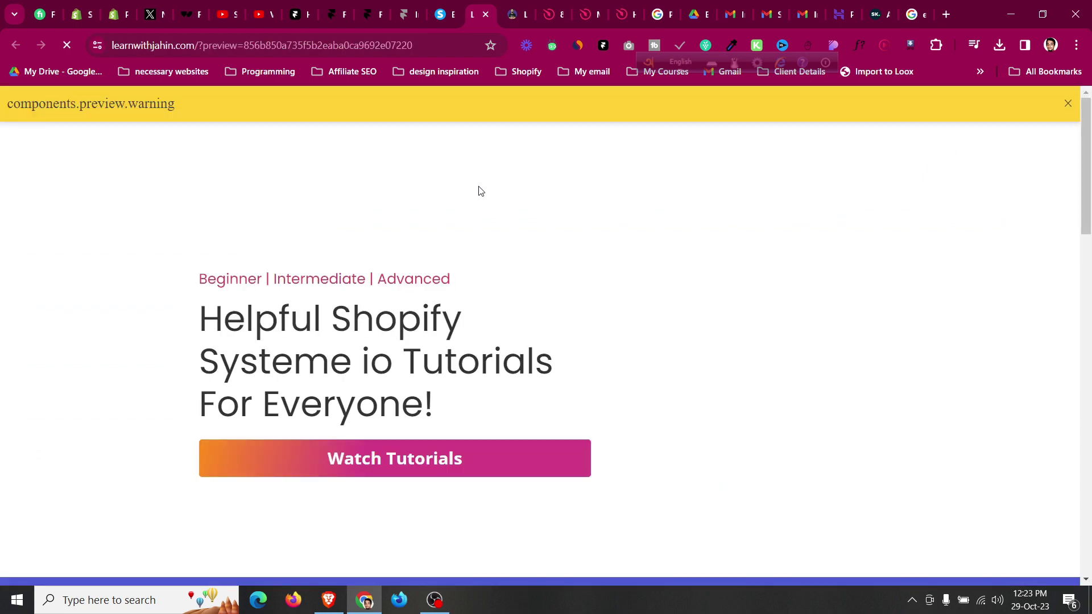
click(1068, 105)
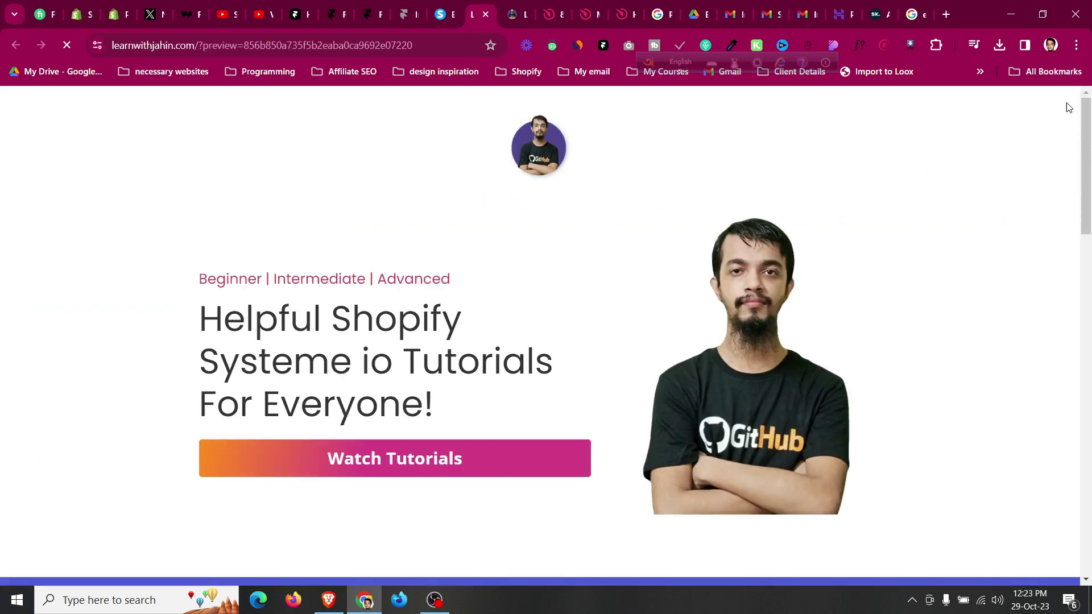
click(544, 208)
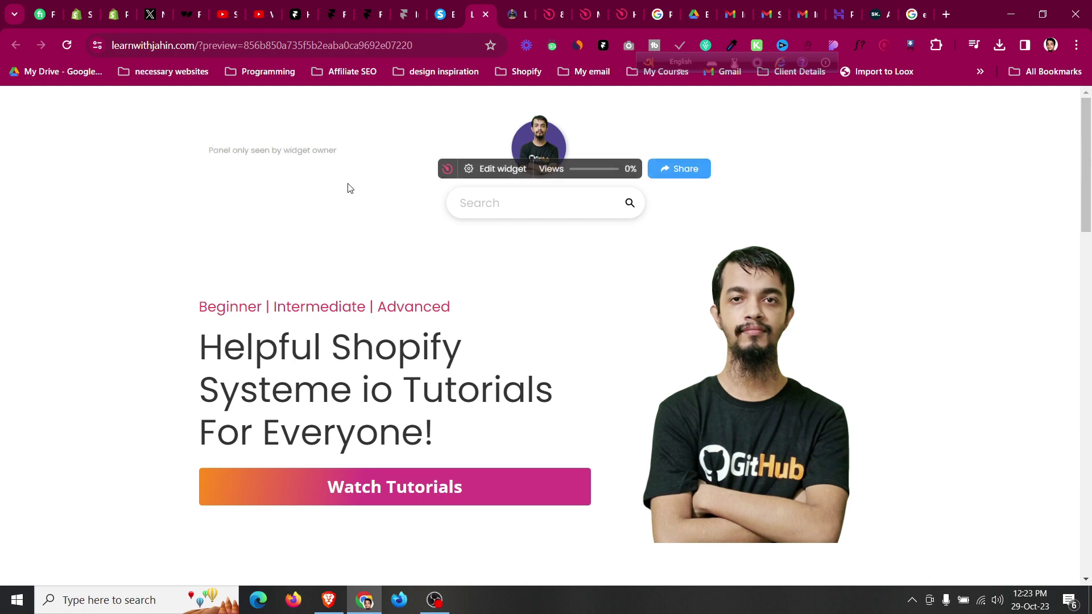
Test the widget by searching for 'shopify' several times.
click(487, 211)
text(shopify)
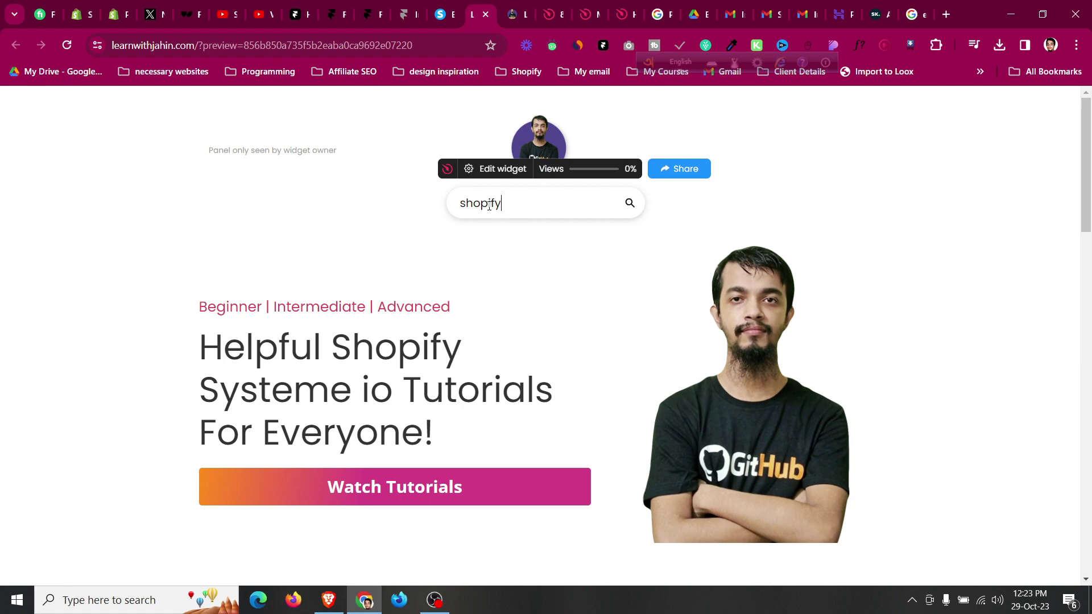
click(629, 204)
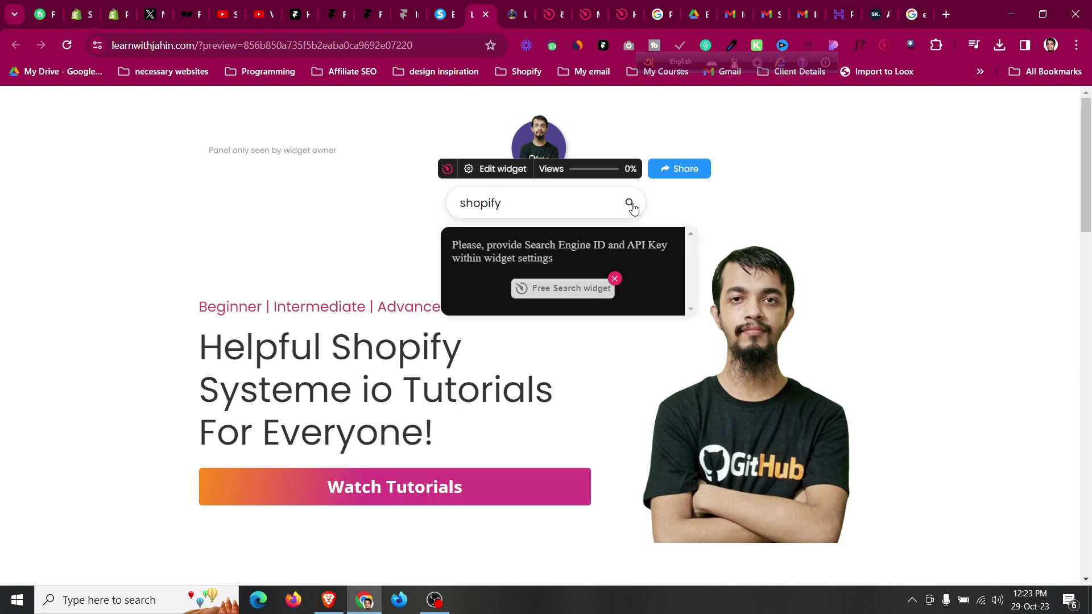
click(567, 203)
click(629, 202)
click(572, 208)
key(Return)
click(592, 4)
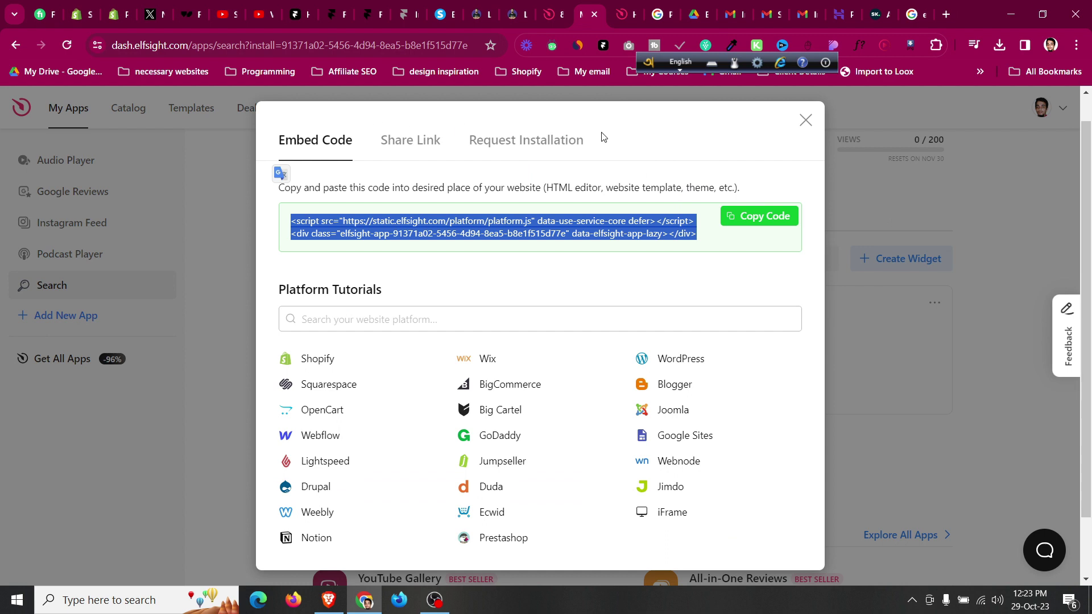
Reopen the Untitled Search widget and open its 'How to get Google API Key' help article.
click(805, 120)
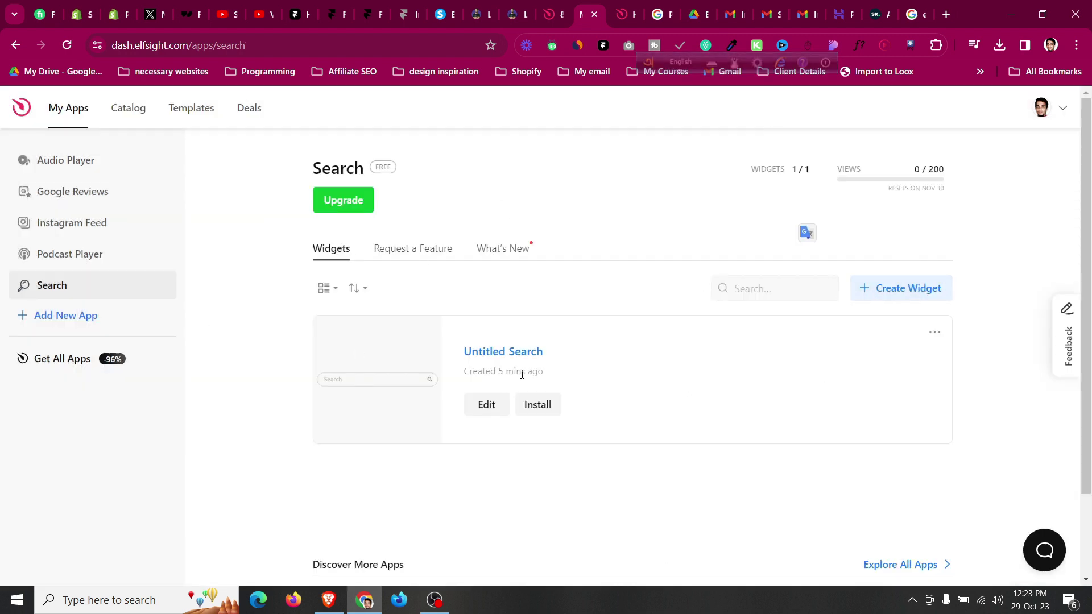
click(486, 405)
click(200, 358)
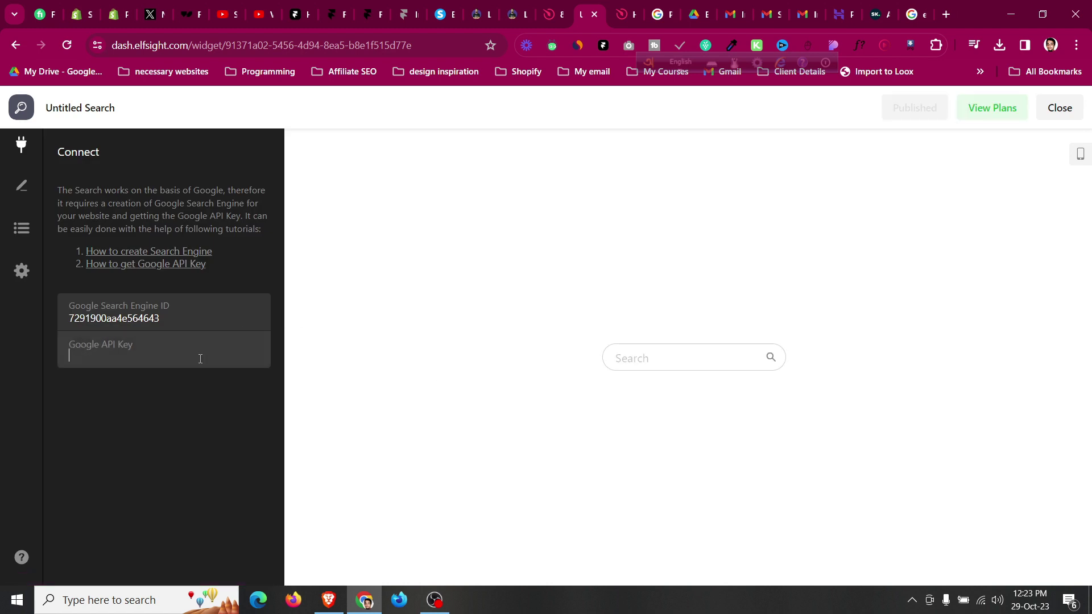
click(181, 266)
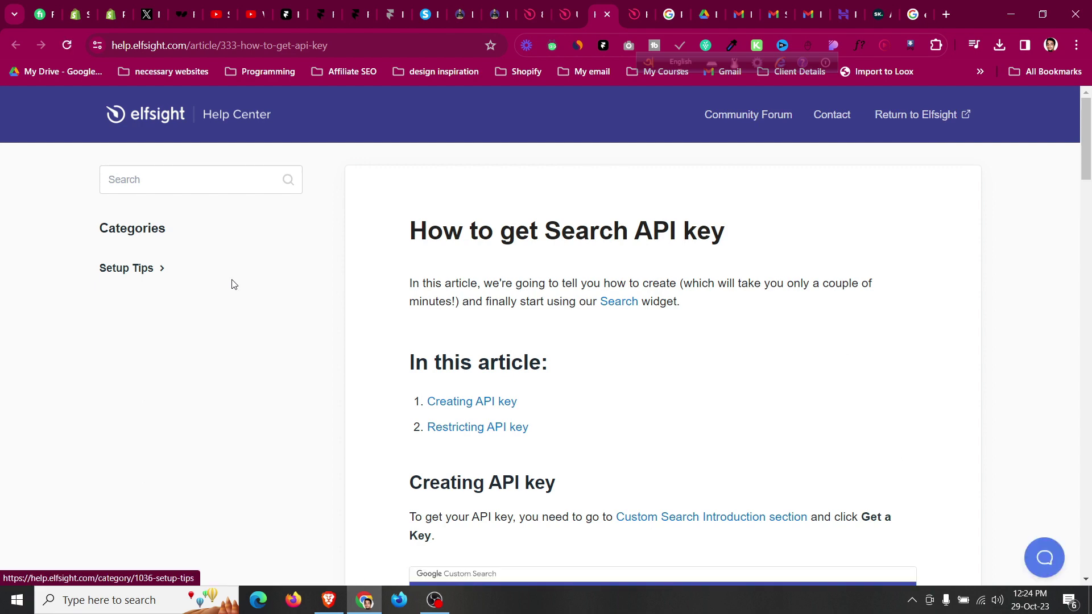
Jump to the article's Creating API key section and open Google's Custom Search Introduction page.
scroll(591, 424, down, 5)
scroll(591, 424, down, 10)
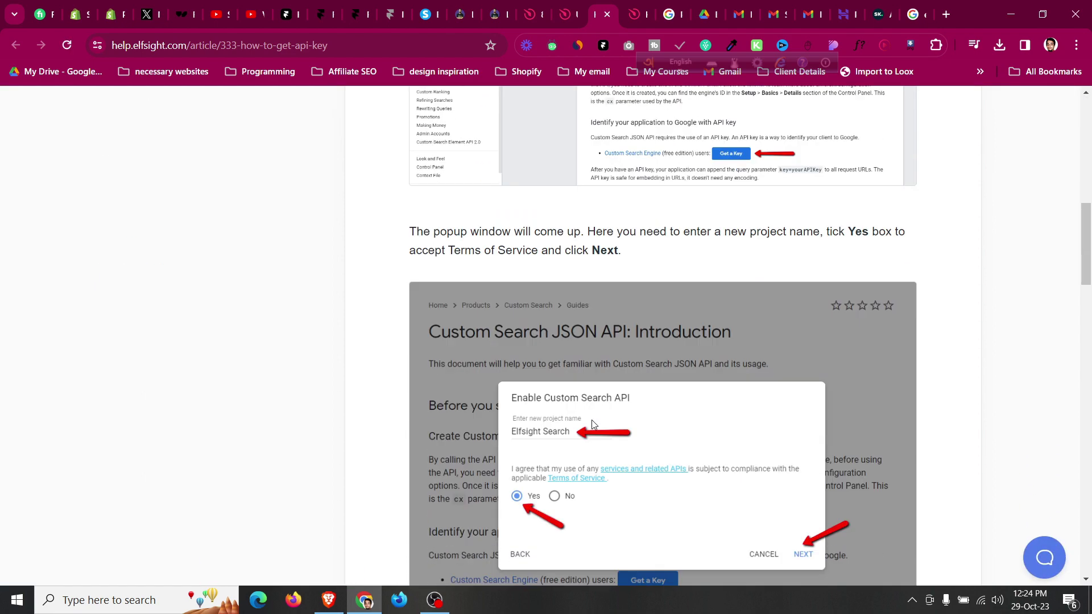
scroll(592, 423, down, 5)
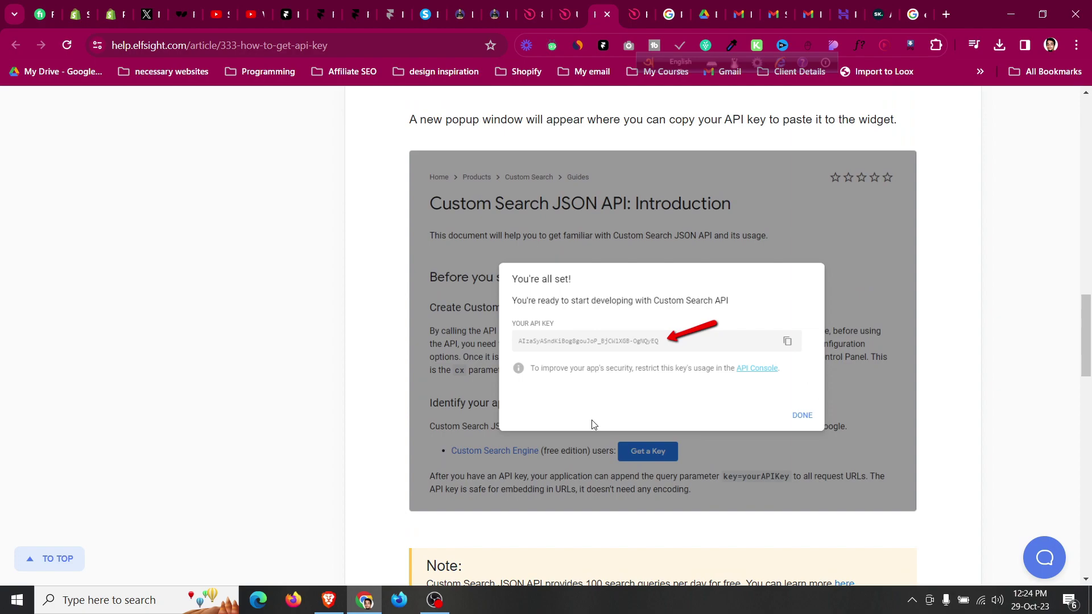
scroll(593, 424, down, 17)
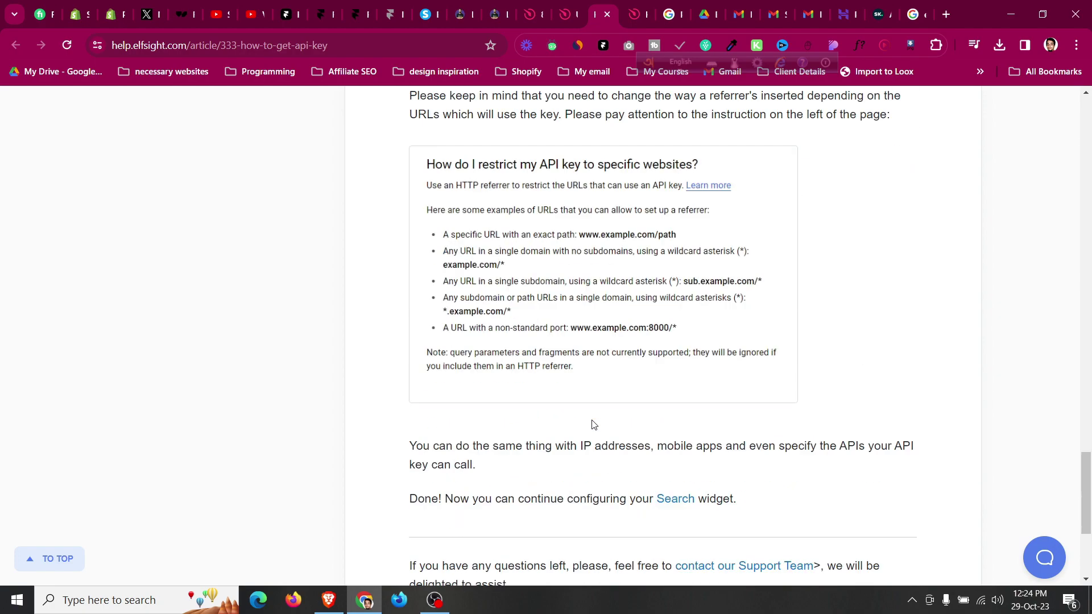
scroll(593, 424, down, 4)
scroll(593, 424, up, 5)
scroll(593, 423, up, 20)
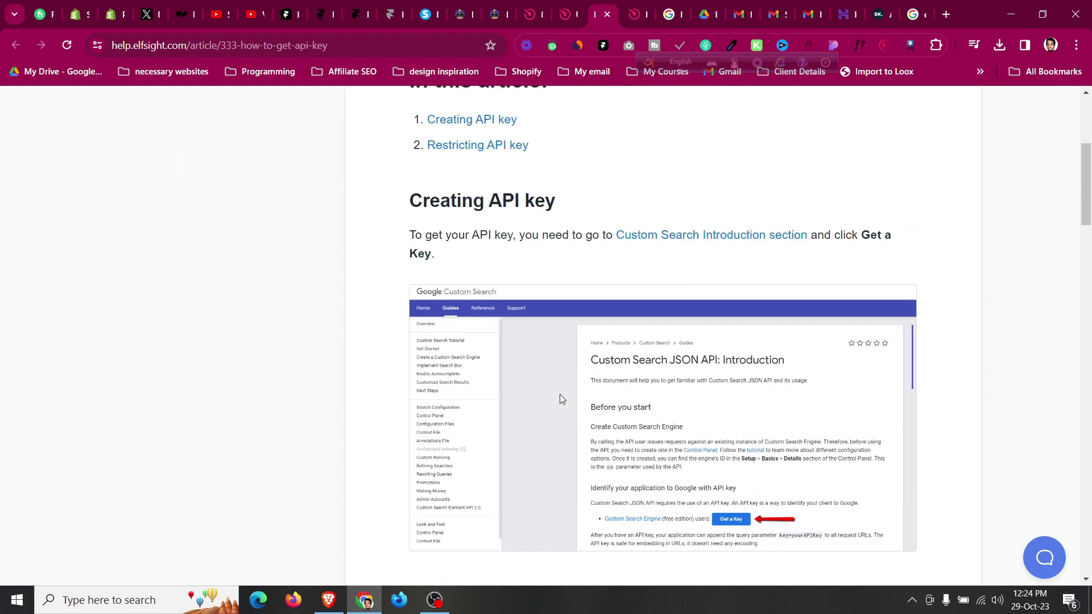
click(462, 119)
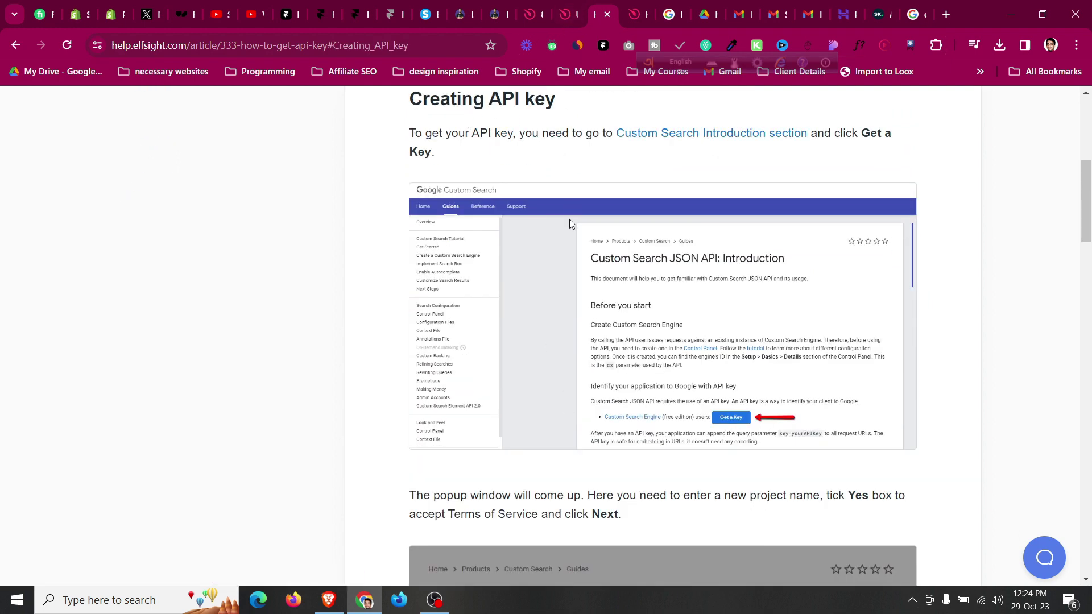
click(719, 135)
click(583, 14)
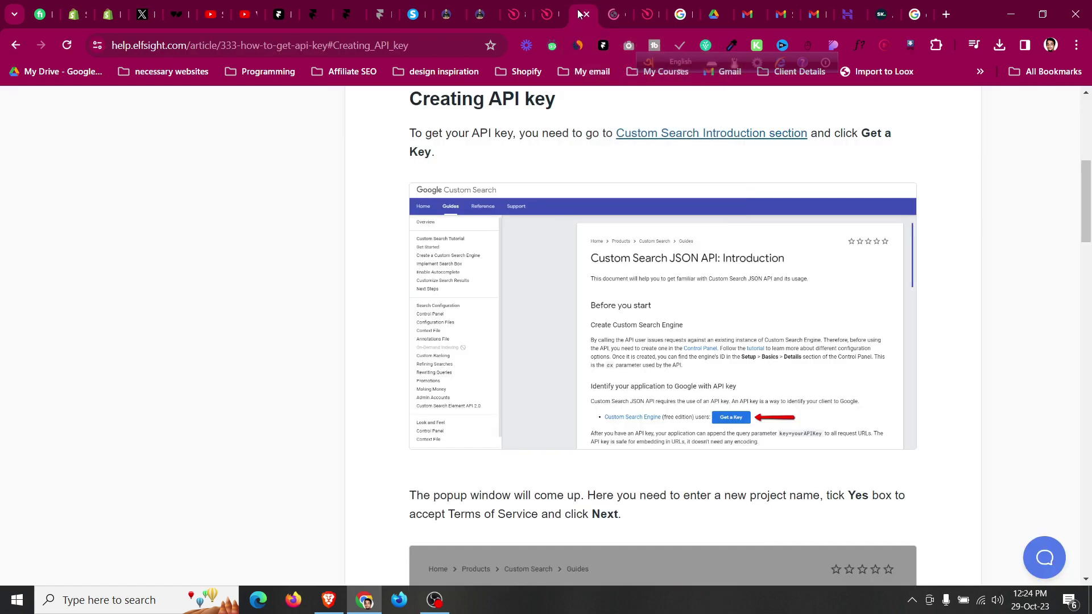
click(607, 14)
Generate a Custom Search API key for the existing project, accepting the terms, and select it.
click(549, 228)
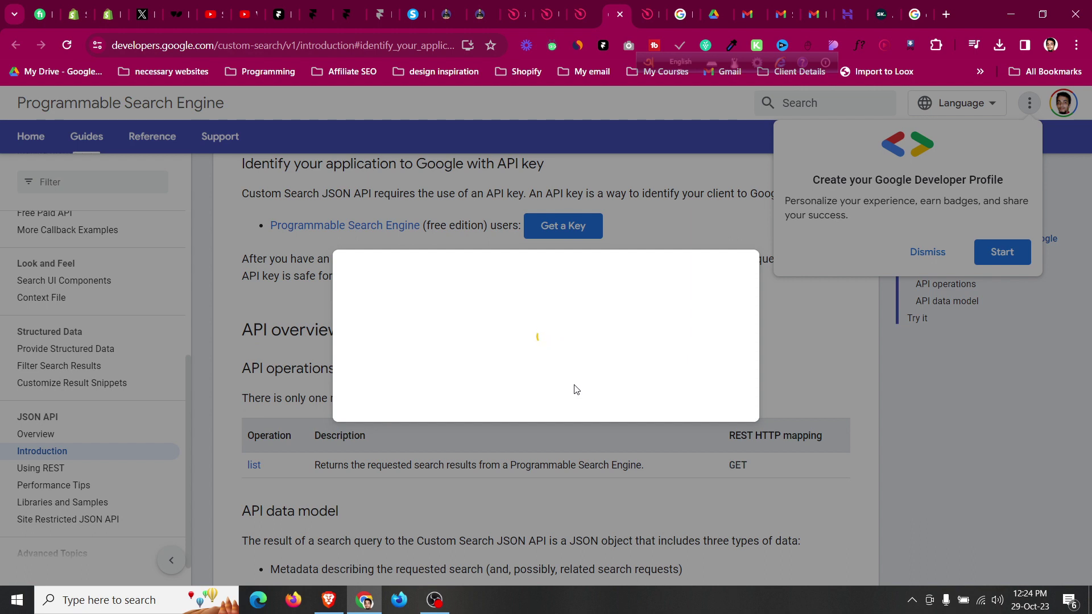
click(397, 278)
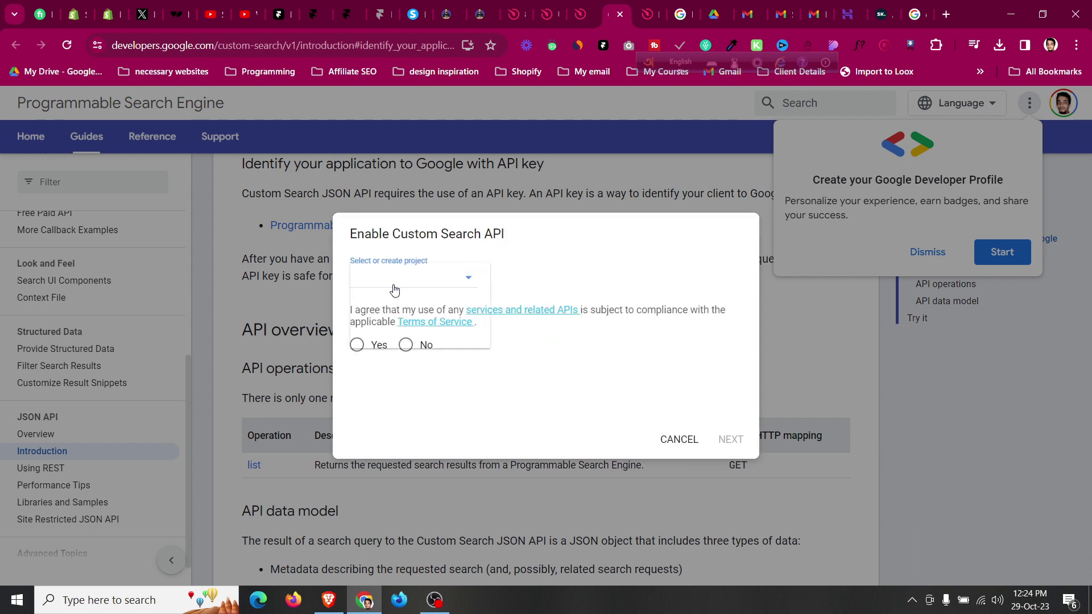
click(408, 301)
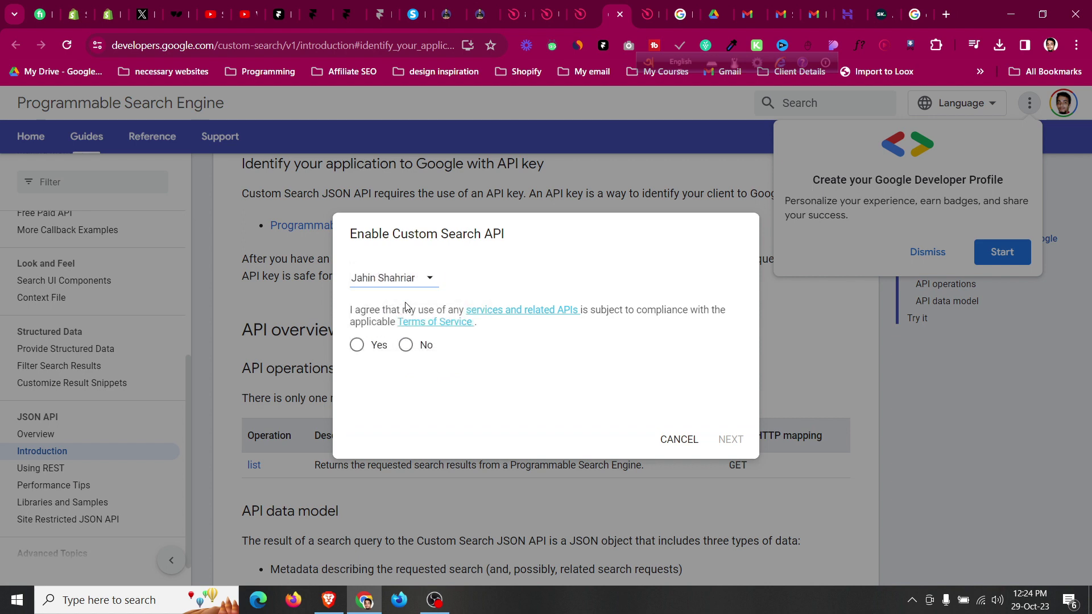
click(358, 345)
click(731, 440)
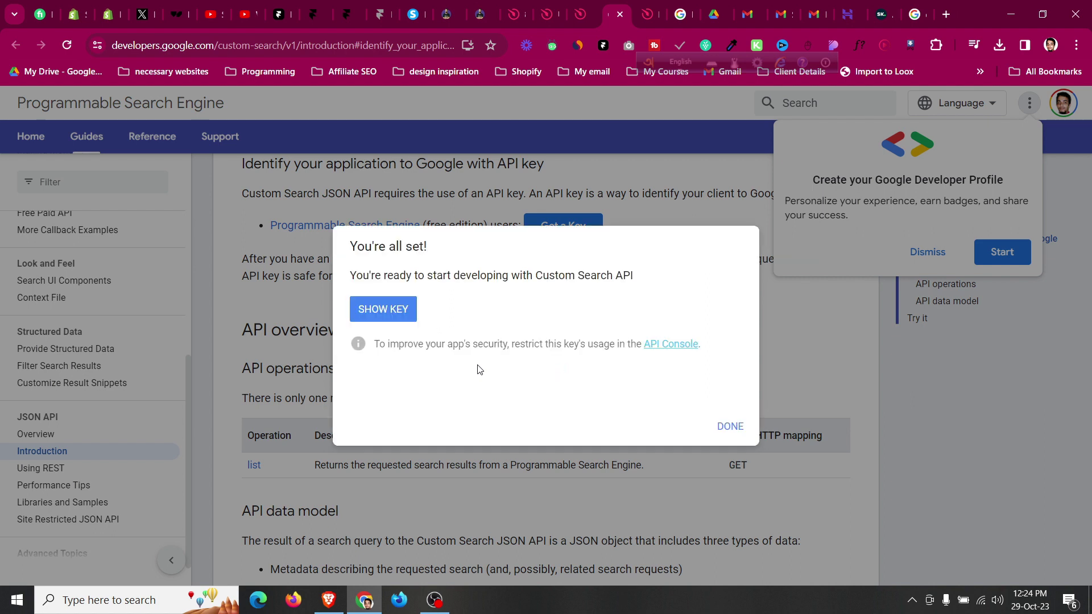
click(413, 313)
drag(551, 328, 364, 327)
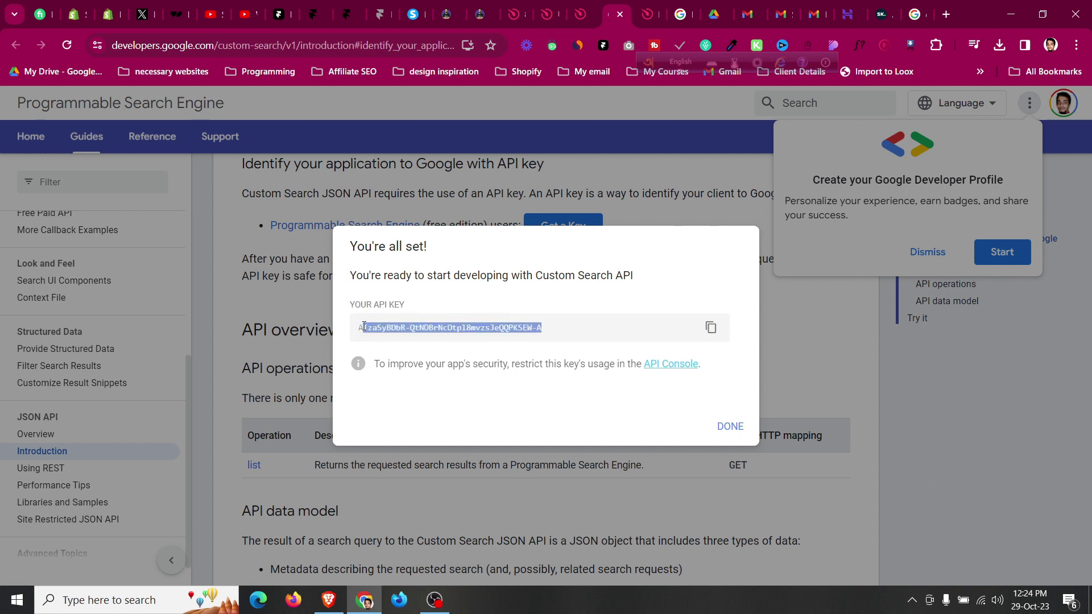
click(551, 4)
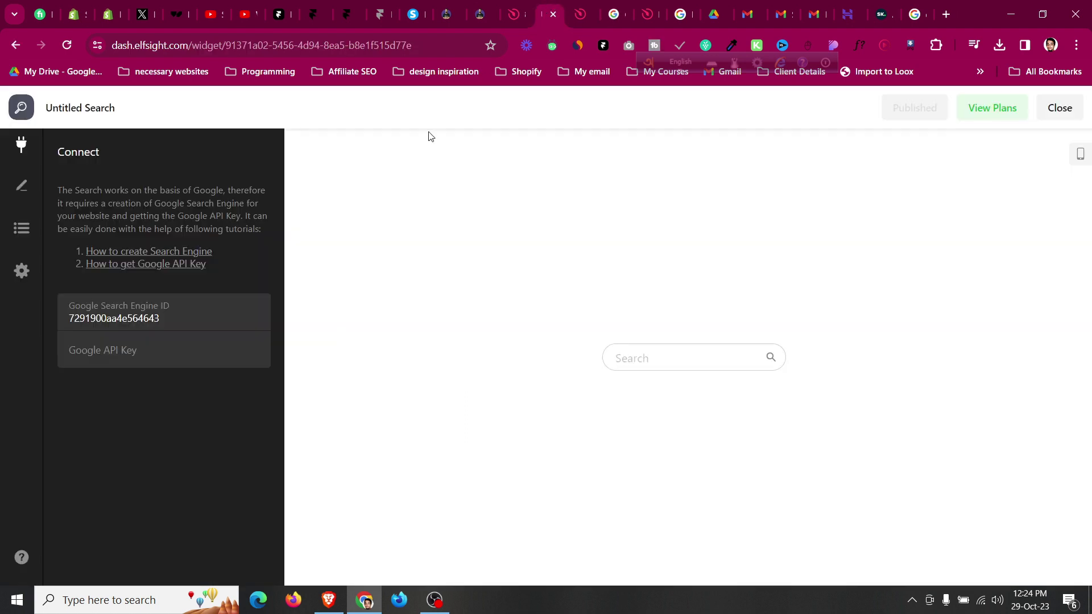
Paste the Google API key into the widget's Google API Key field and publish.
click(179, 366)
key(ctrl+v)
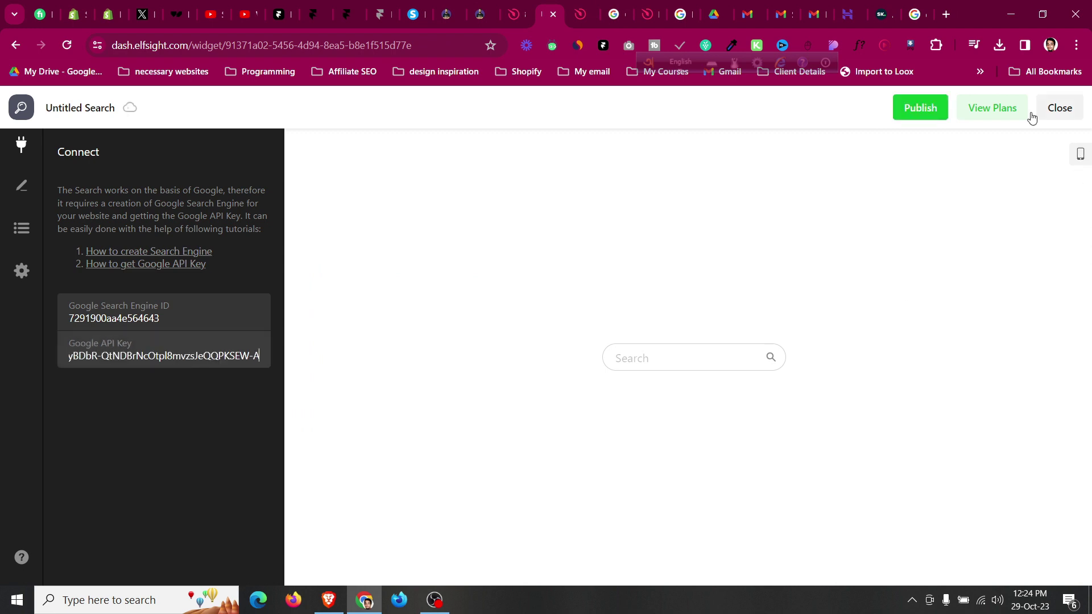
click(924, 108)
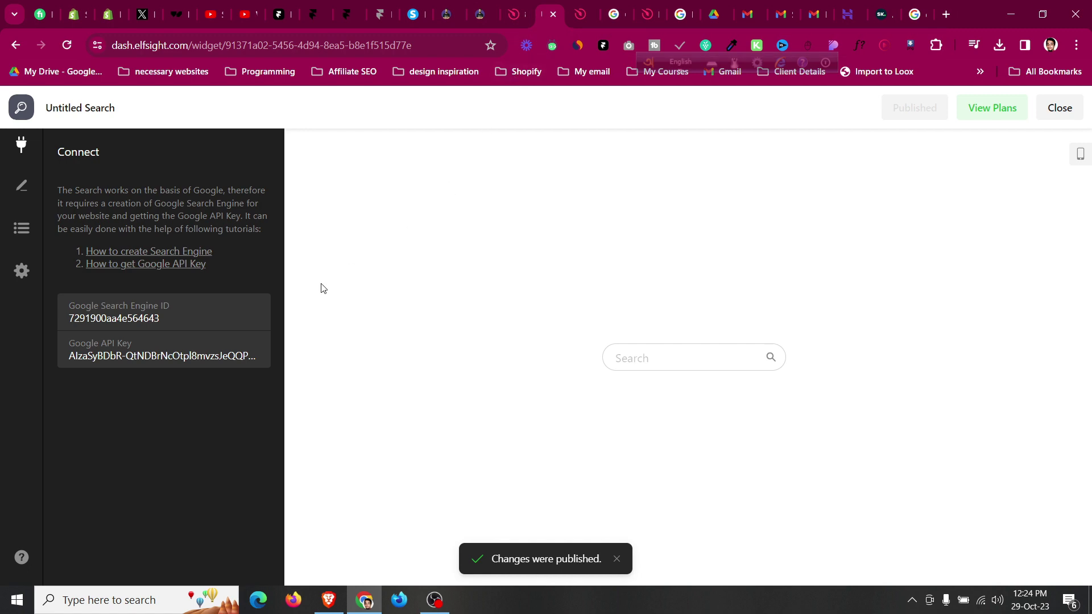
click(1060, 108)
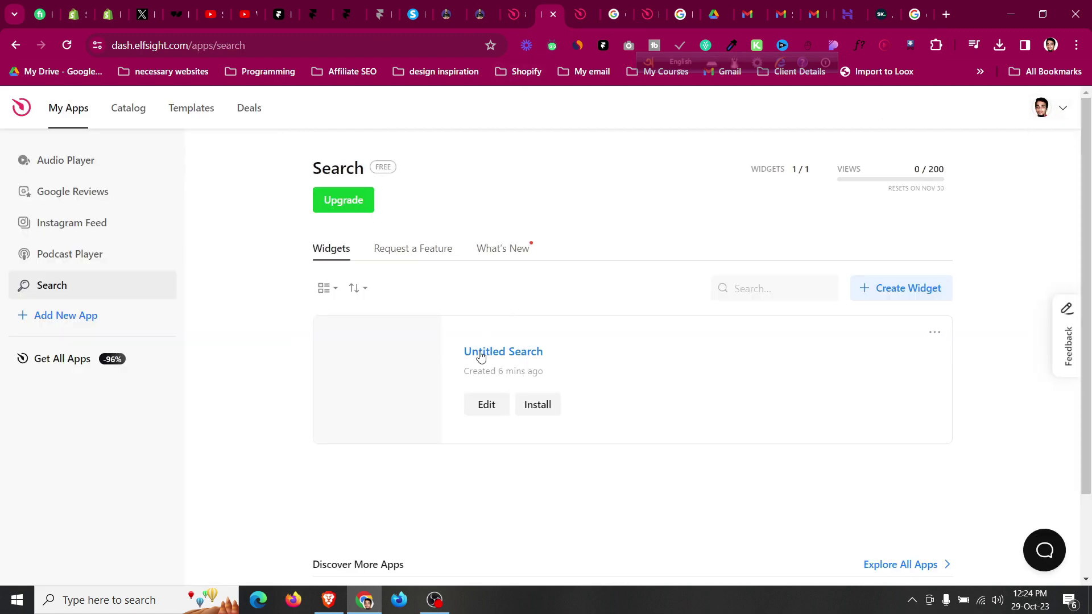
Copy the widget's embed code from the Install dialog.
click(533, 403)
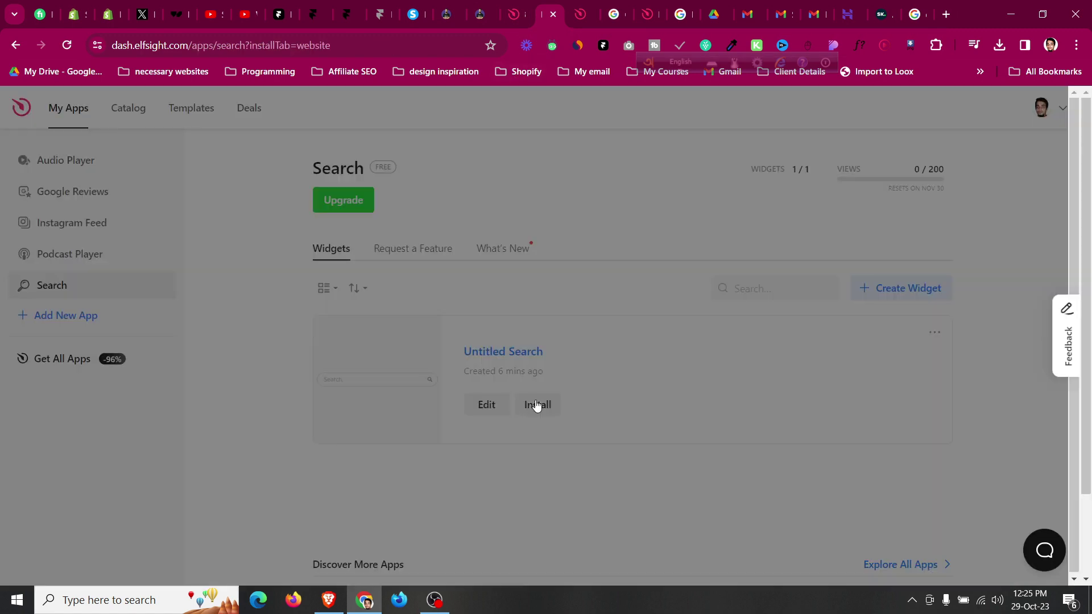
triple_click(504, 246)
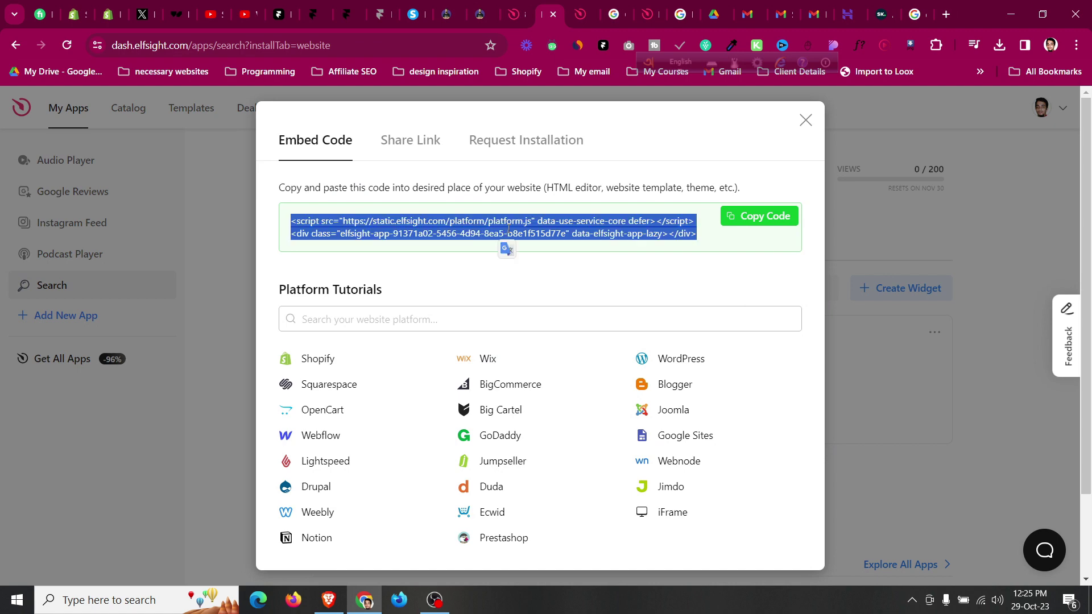
triple_click(569, 233)
click(762, 216)
click(424, 12)
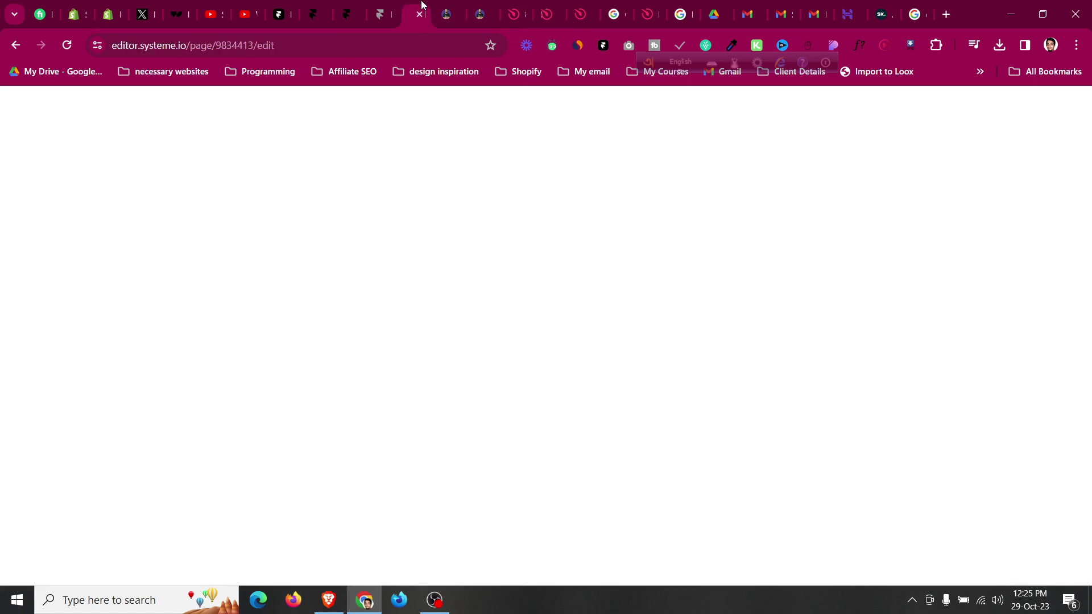
Replace the Raw HTML element's code with the new Elfsight embed code, save the page and preview it.
click(38, 210)
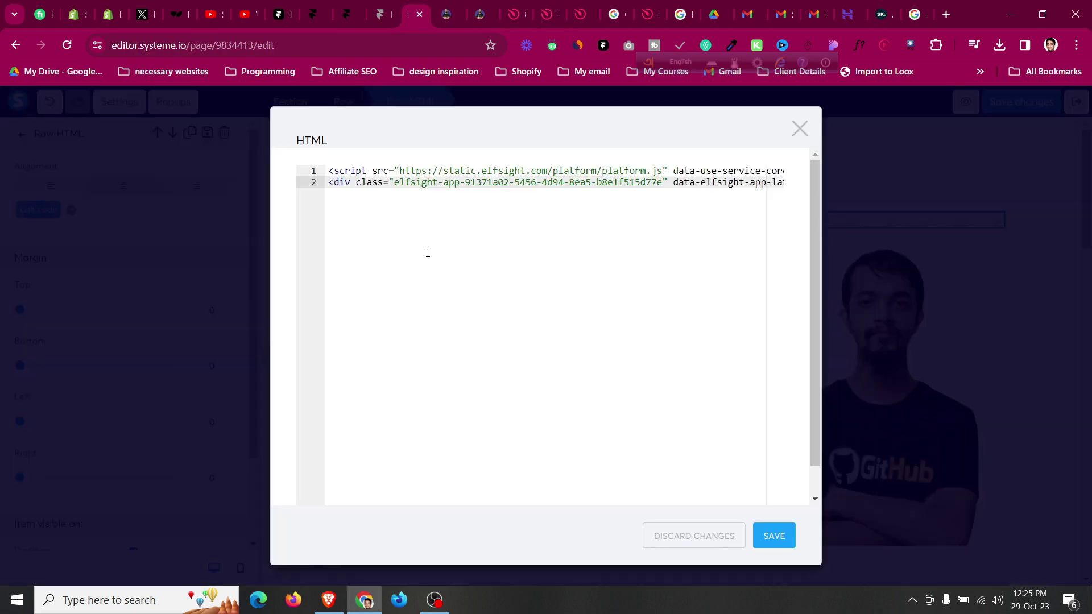
key(ctrl+a)
key(ctrl+v)
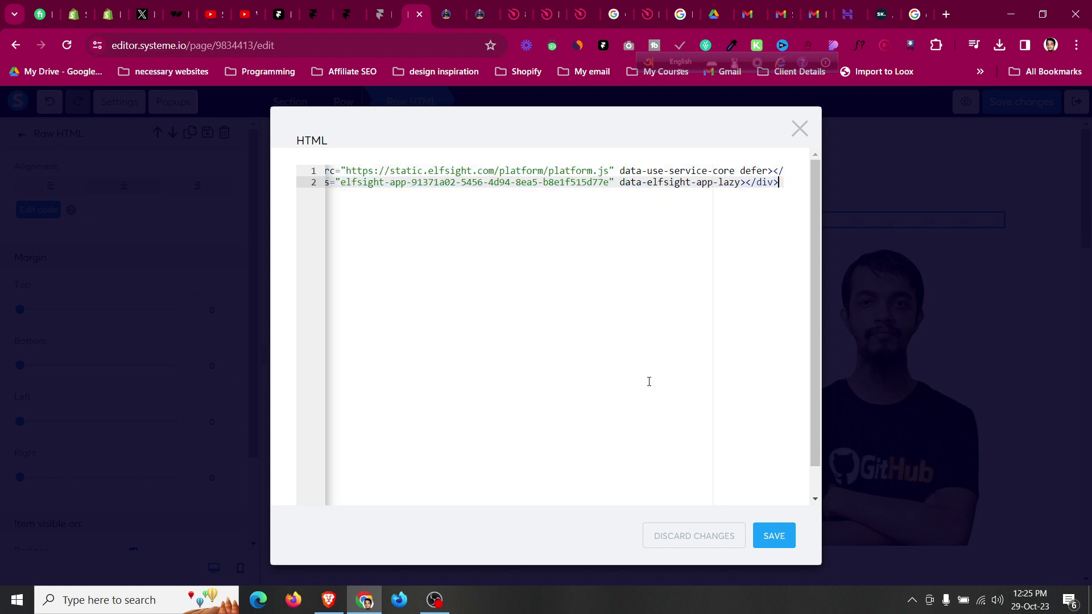
click(783, 545)
click(1053, 113)
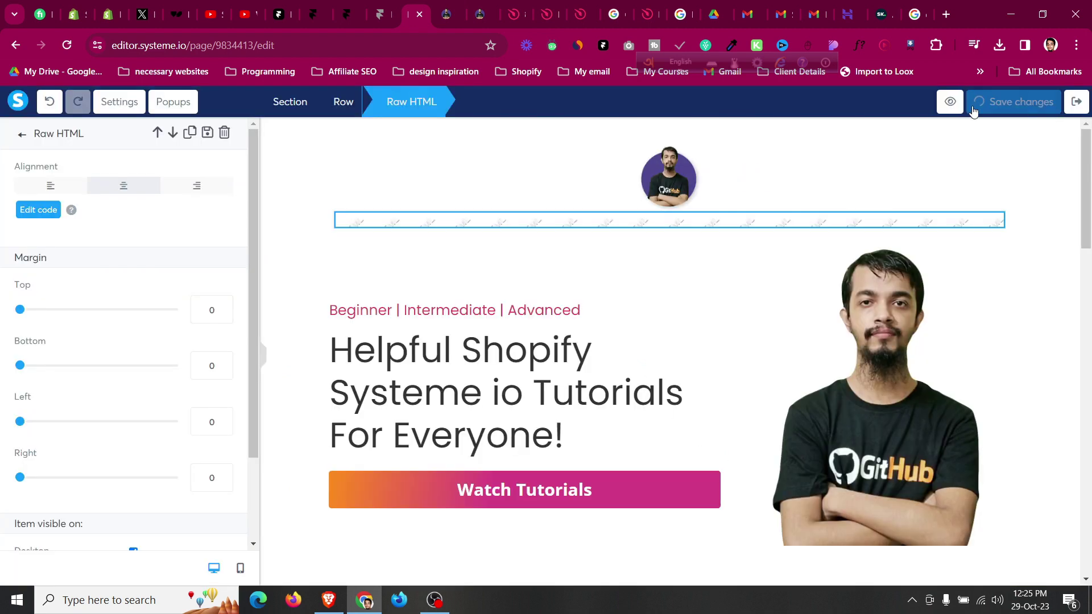
click(950, 101)
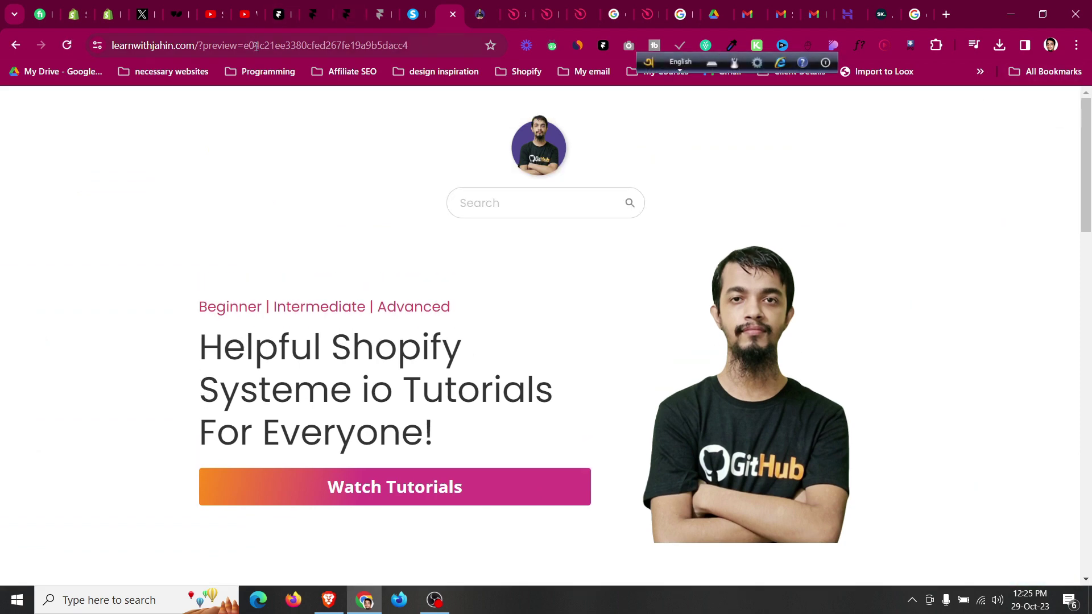
Copy the site's base URL and open a new Incognito window.
click(257, 47)
drag(254, 47, 110, 53)
click(1077, 45)
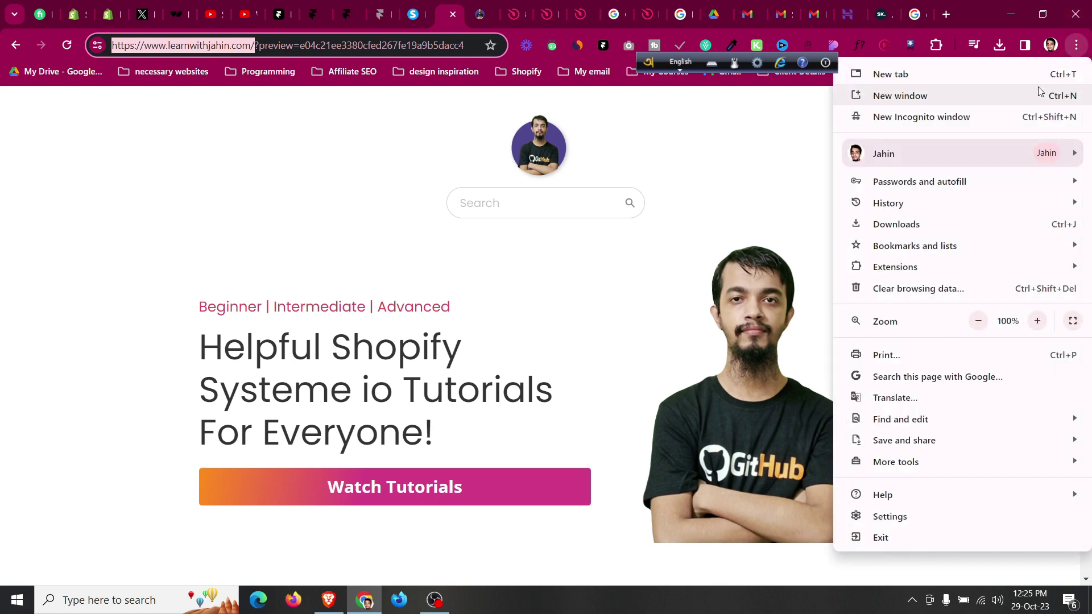
click(1035, 116)
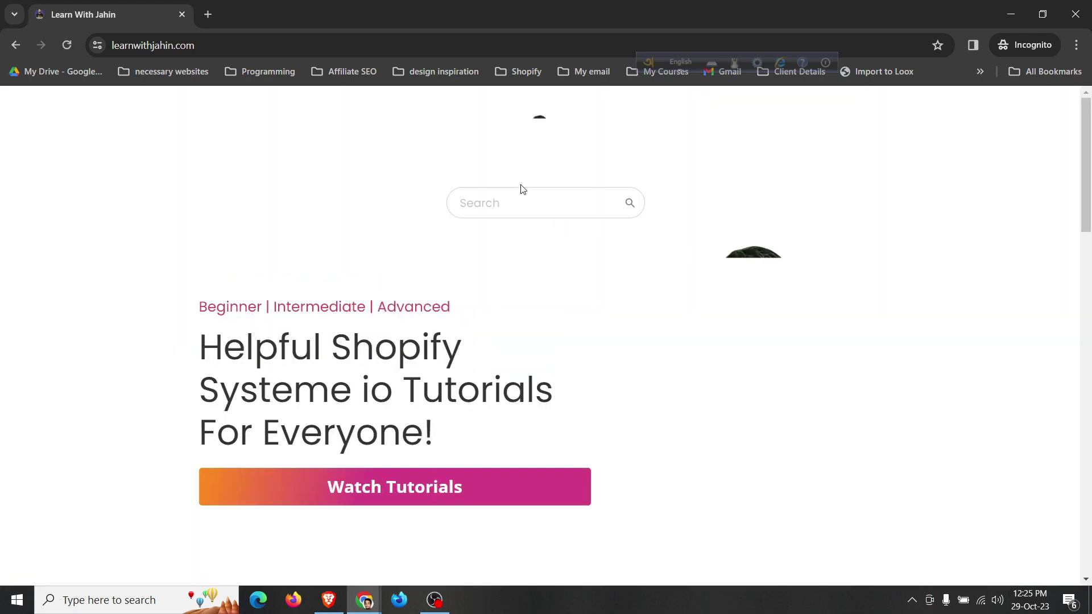
Search the site widget for 'shopify' and open the Free One Product Store Shopify result.
click(528, 211)
text(shopify)
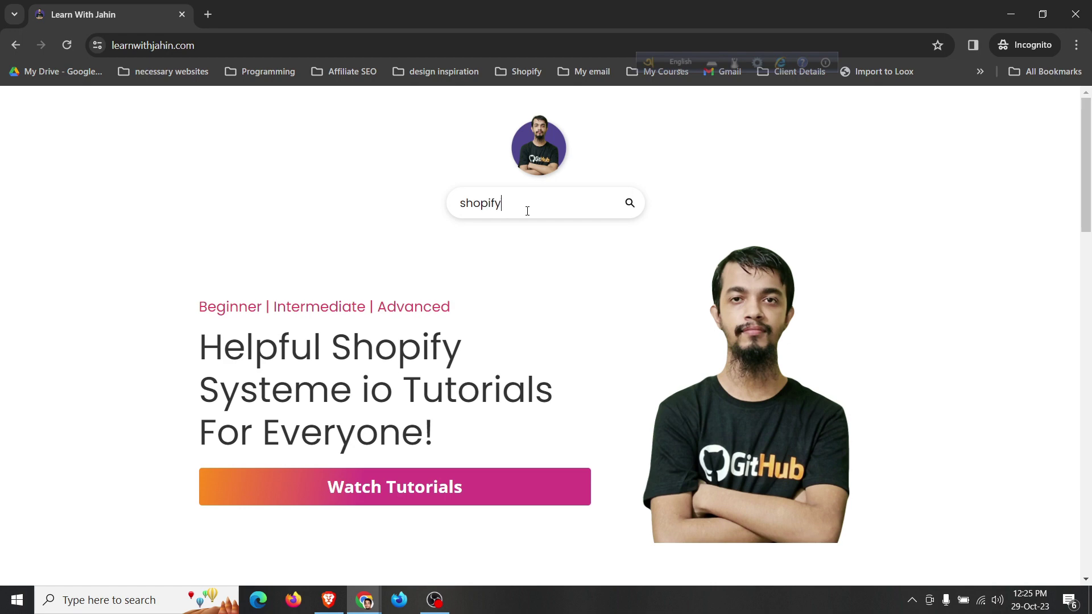
key(Return)
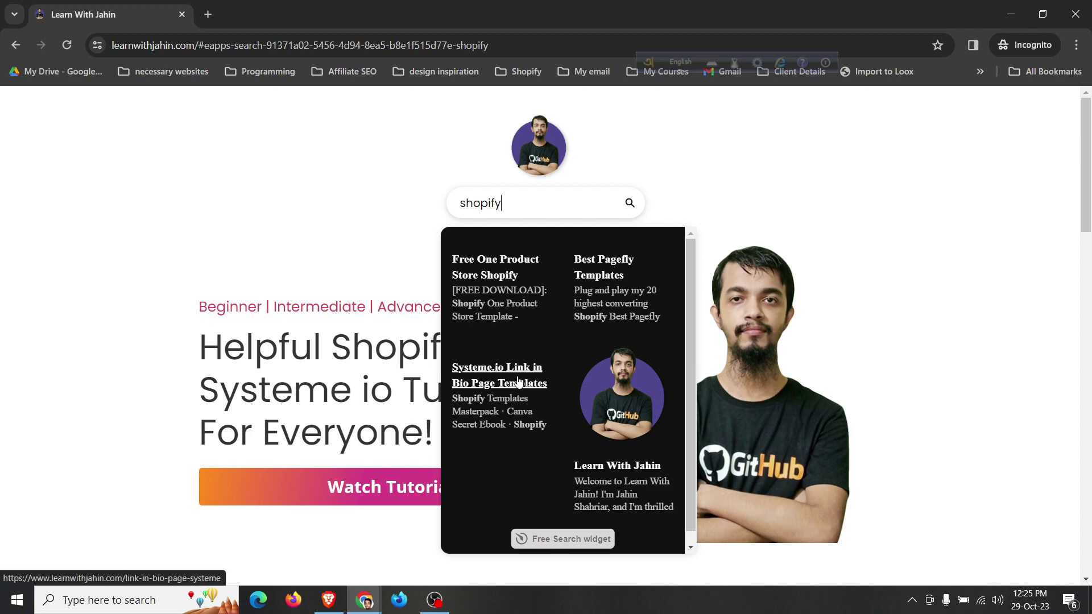
scroll(580, 415, down, 1)
scroll(626, 446, up, 1)
click(501, 272)
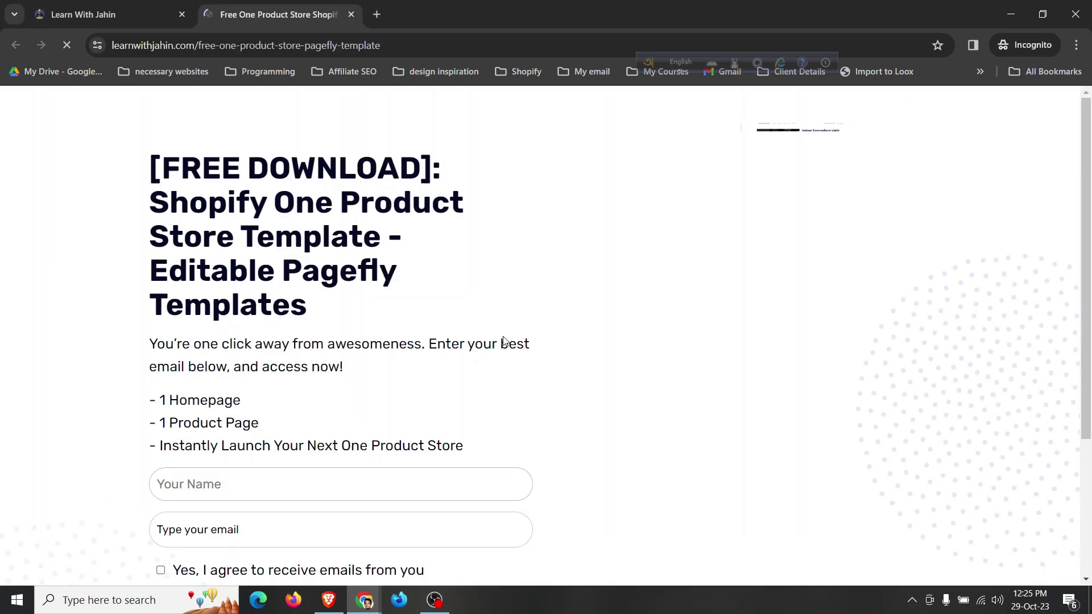
double_click(262, 202)
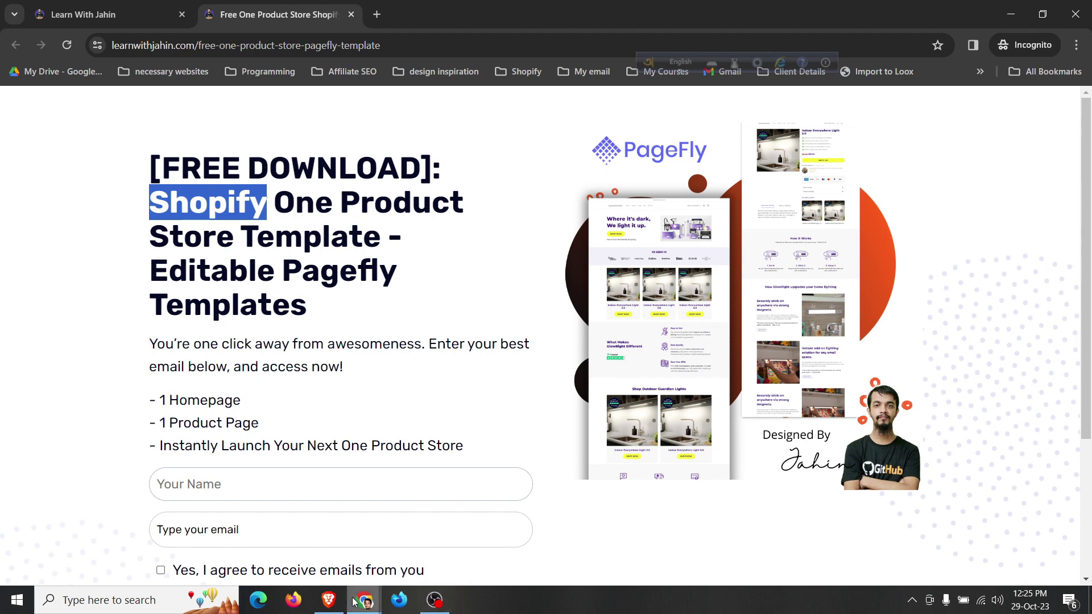
mouse_move(364, 600)
click(287, 543)
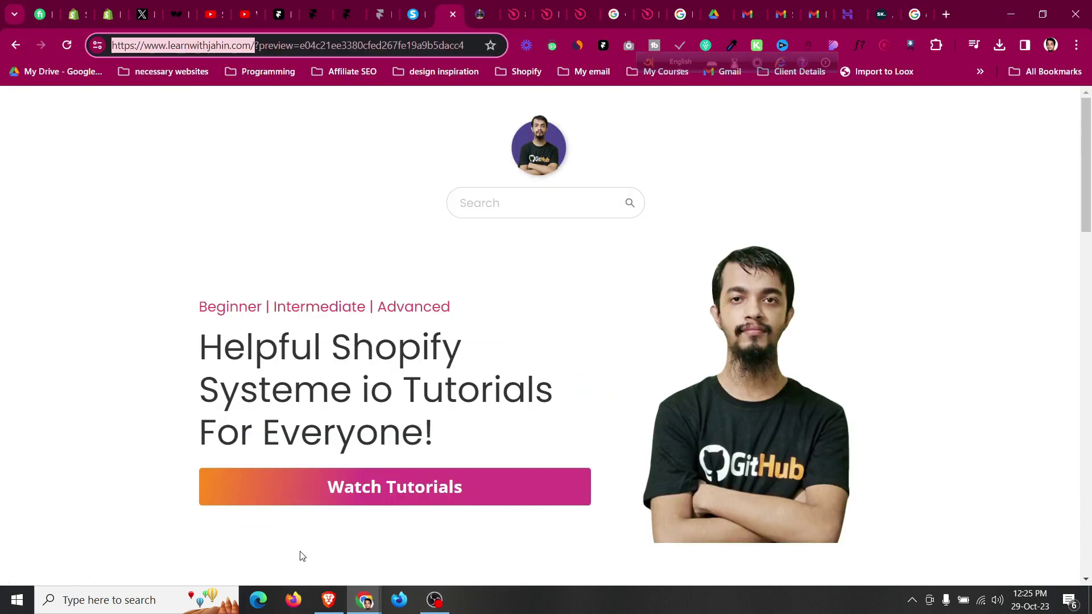
Close the embed code dialog and reopen the search widget for editing.
click(504, 8)
click(547, 14)
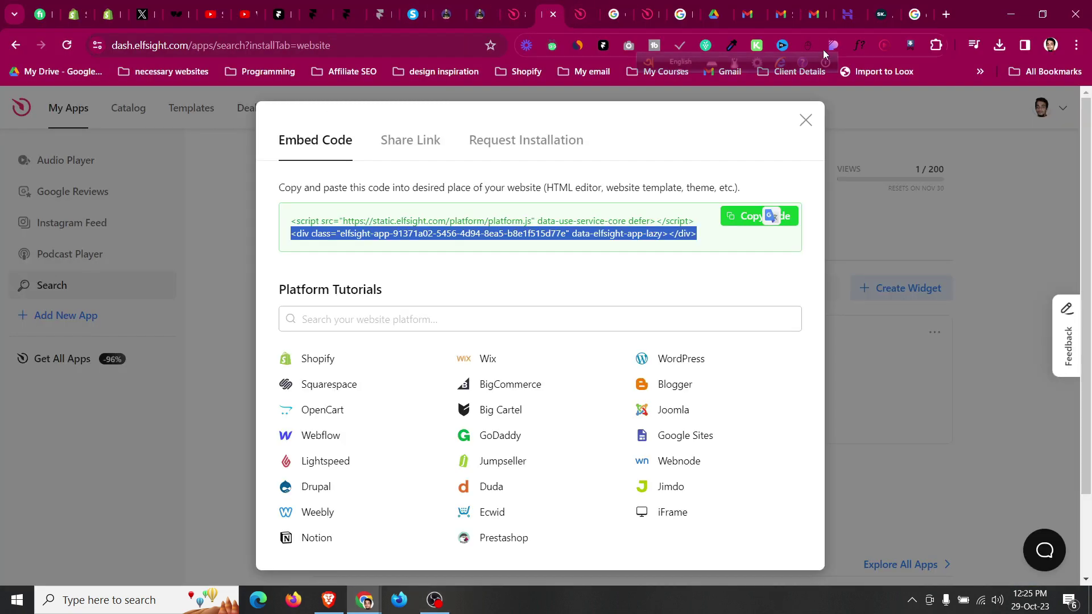
click(804, 122)
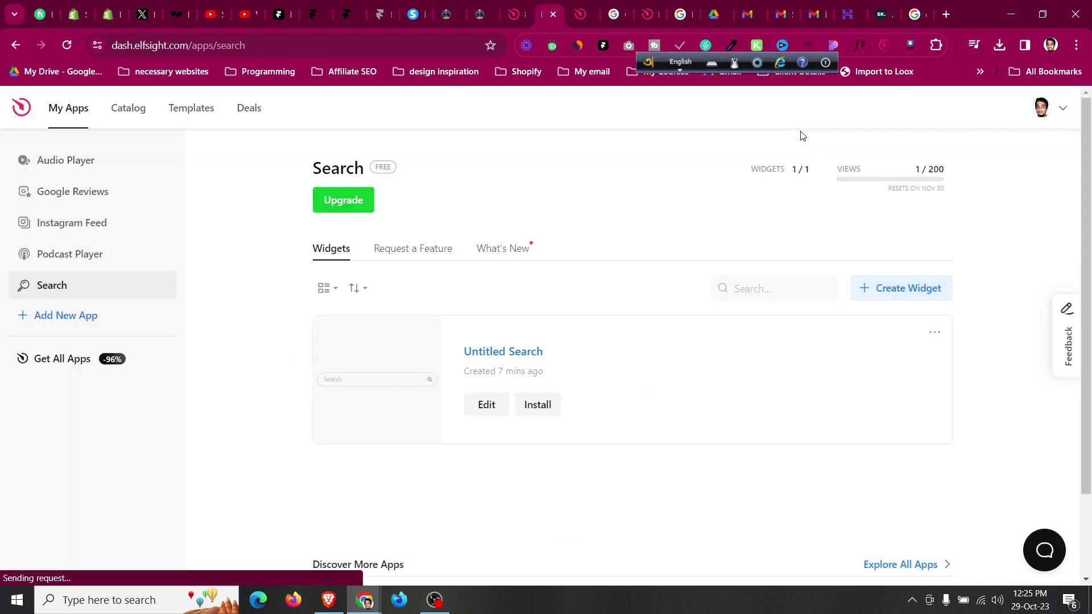
click(487, 407)
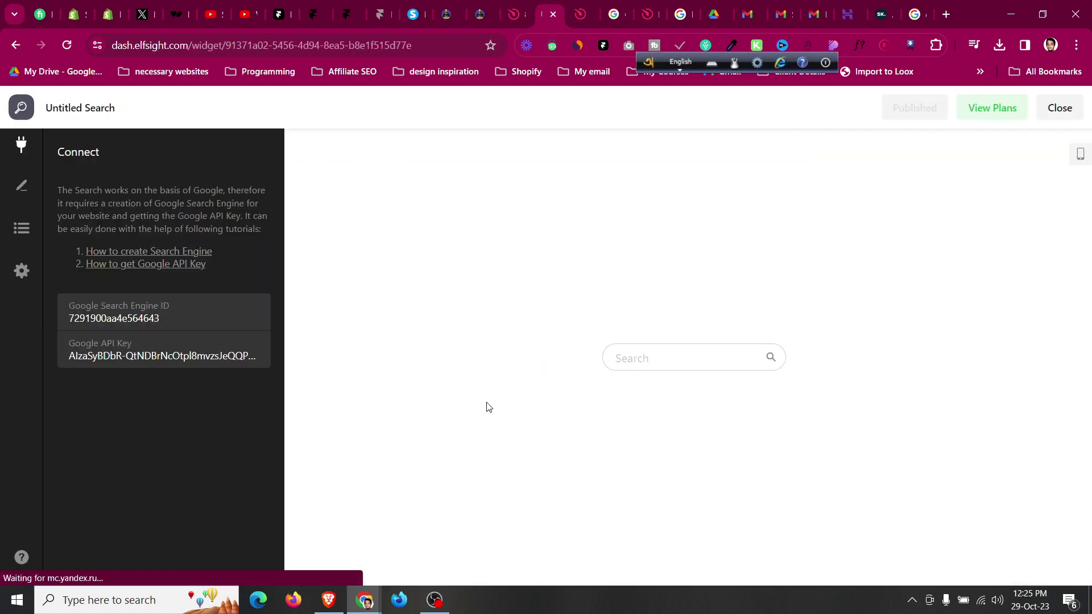
Set the Results display to Fullscreen instead of Popup and publish the widget.
click(22, 193)
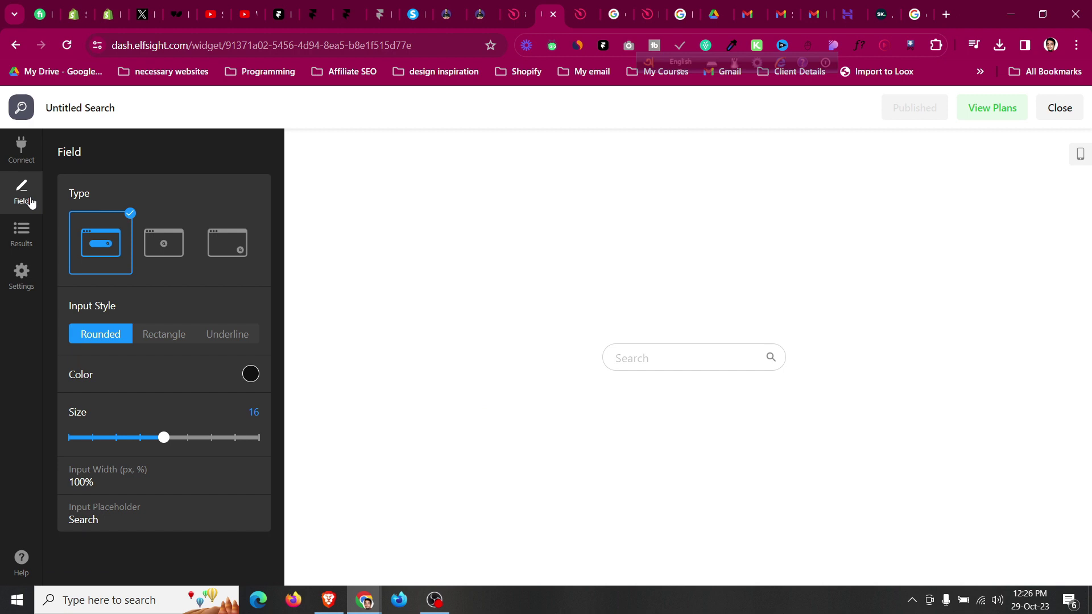
click(22, 227)
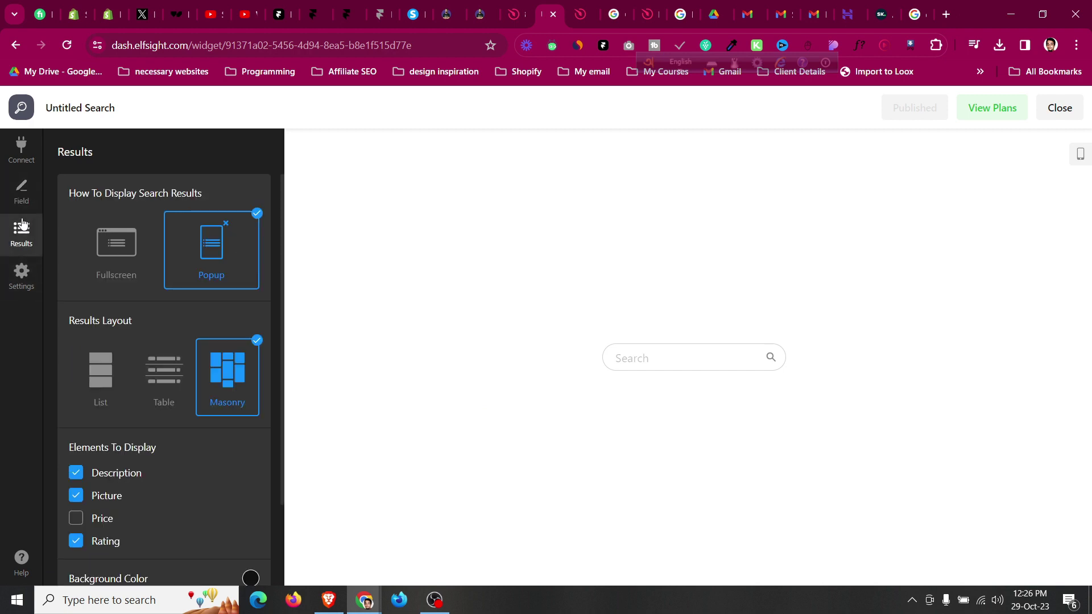
click(125, 233)
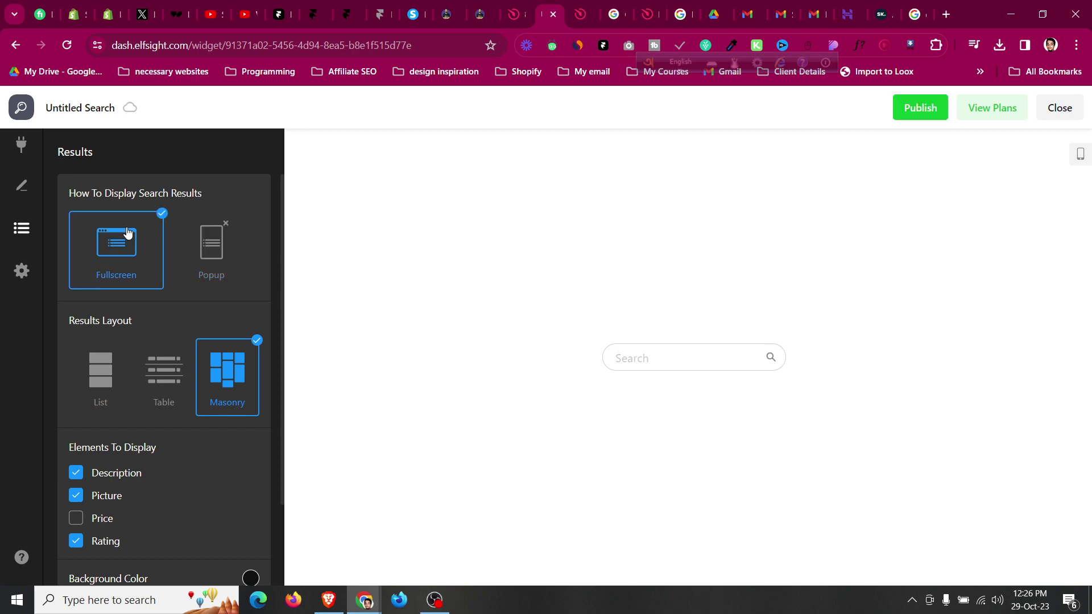
scroll(124, 320, down, 2)
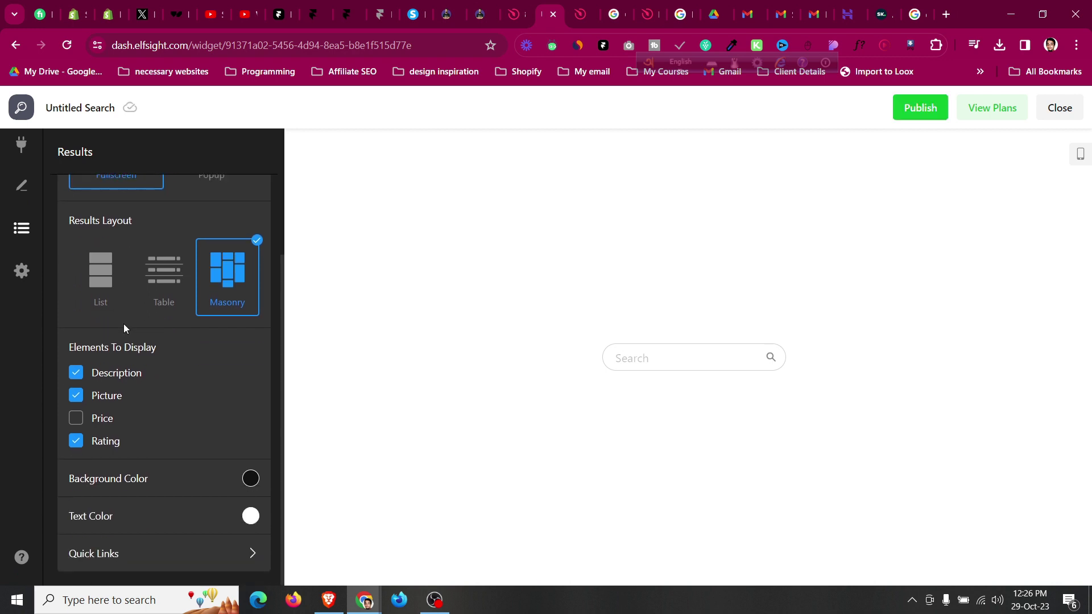
scroll(124, 324, up, 2)
click(923, 109)
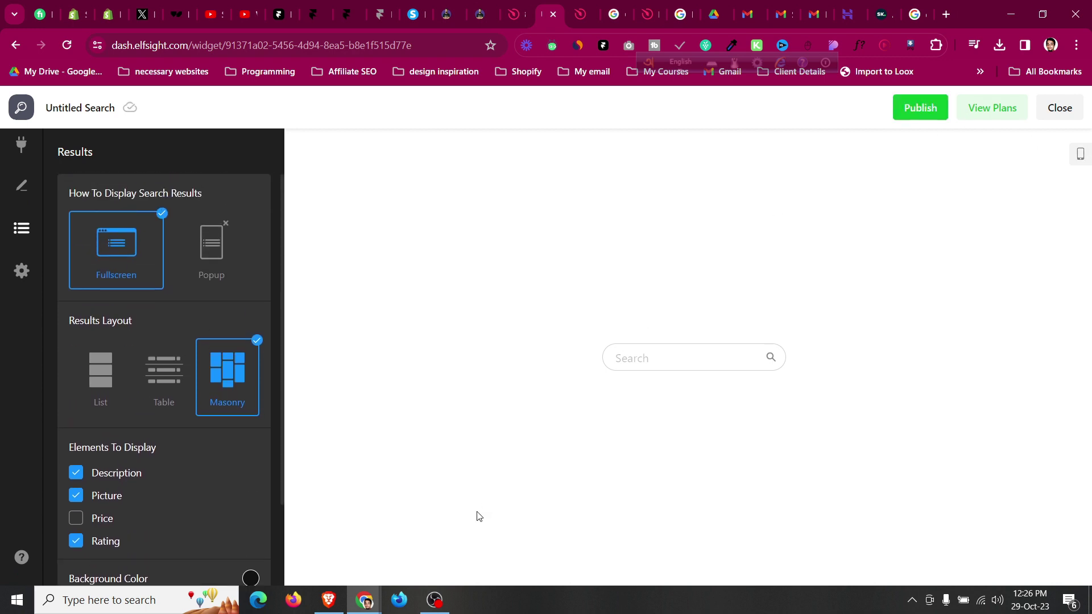
mouse_move(364, 600)
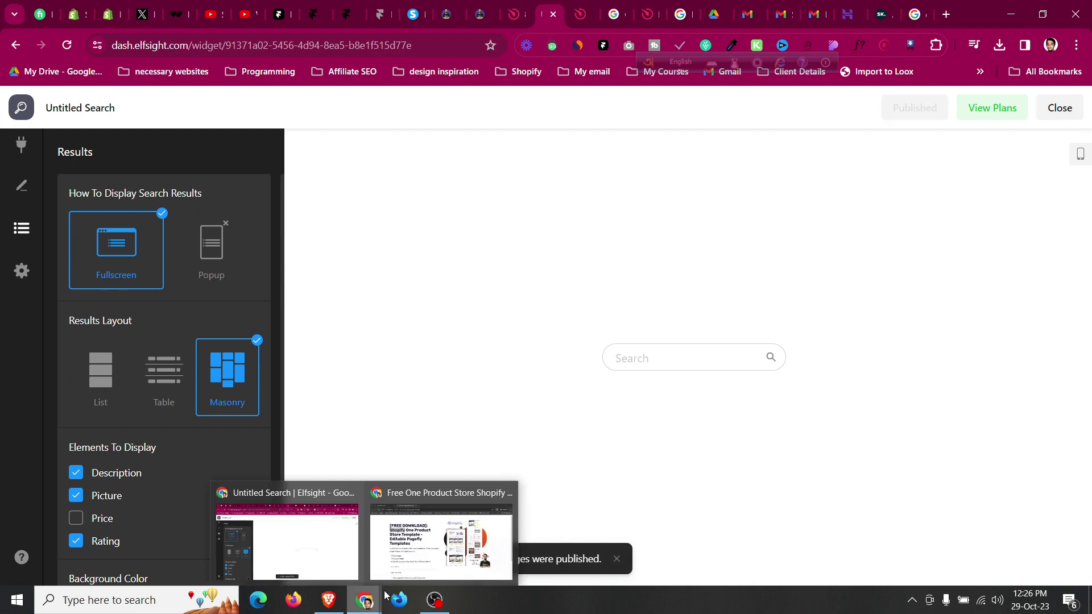
click(441, 528)
key(ctrl+shift+Tab)
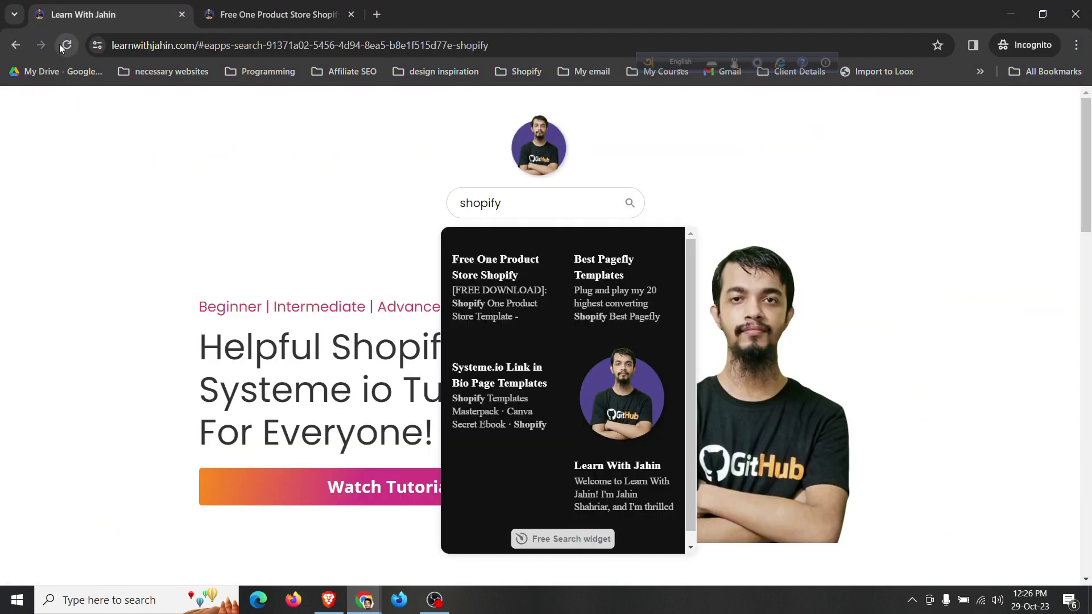
Reload the Learn With Jahin site and check that the shopify search results now display fullscreen.
click(73, 48)
click(250, 45)
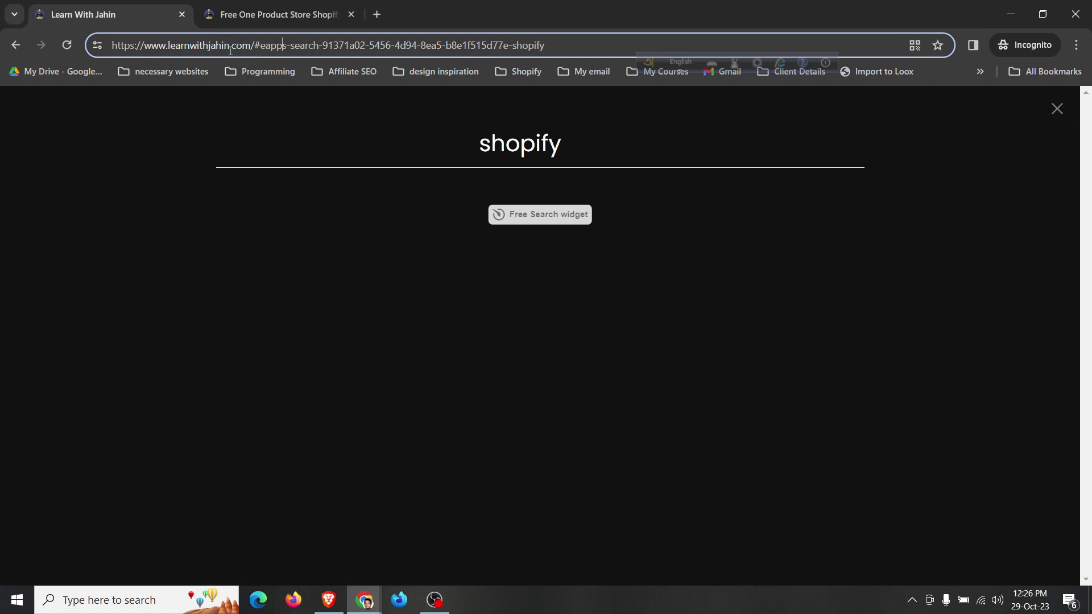
drag(251, 45, 536, 48)
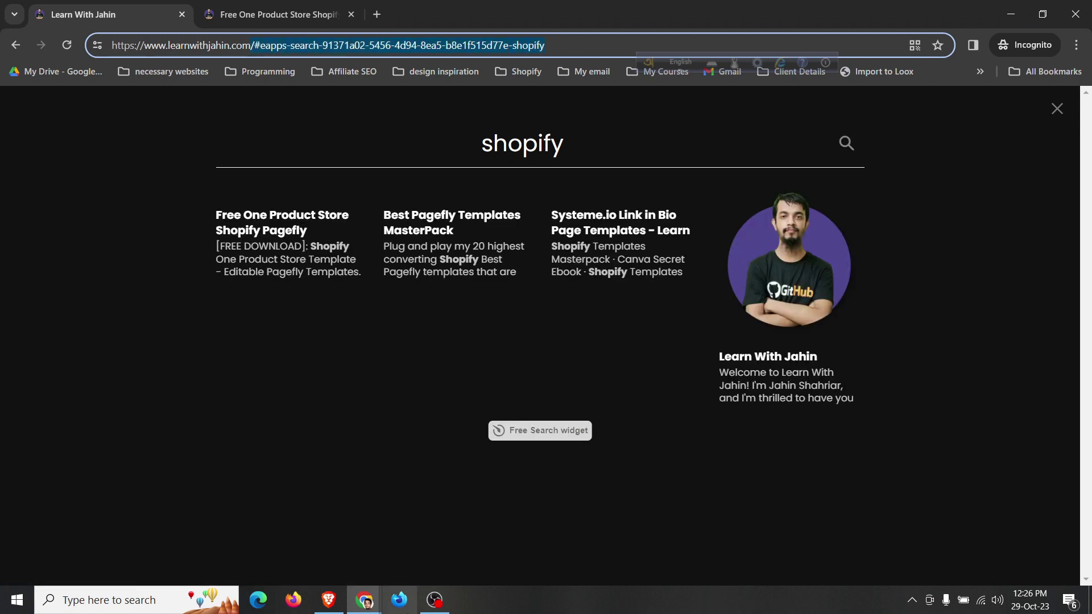
Return to the Elfsight search widget editor.
mouse_move(364, 600)
click(310, 554)
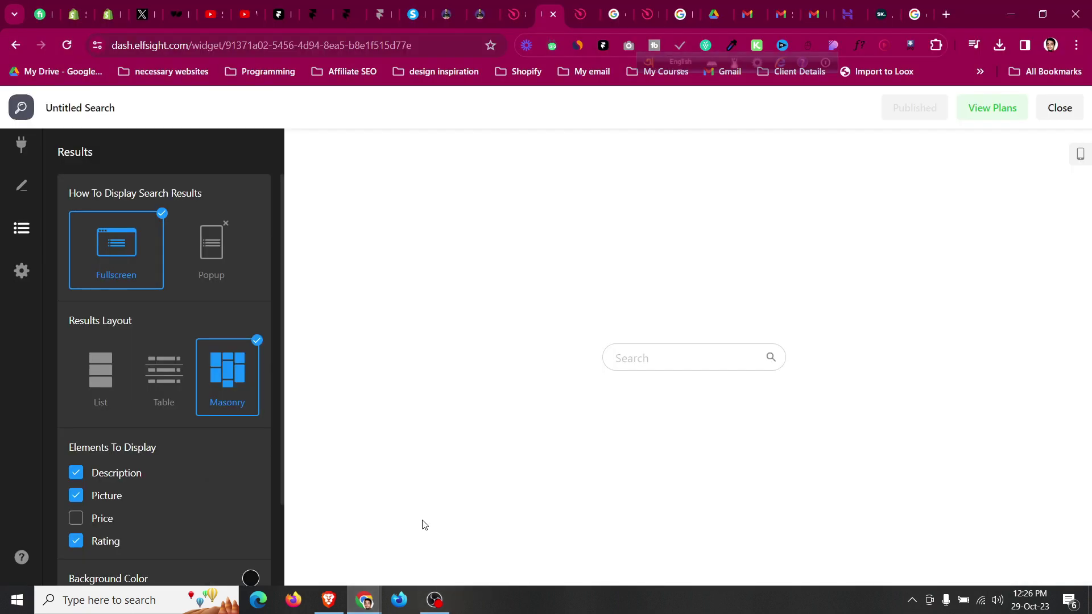
click(434, 600)
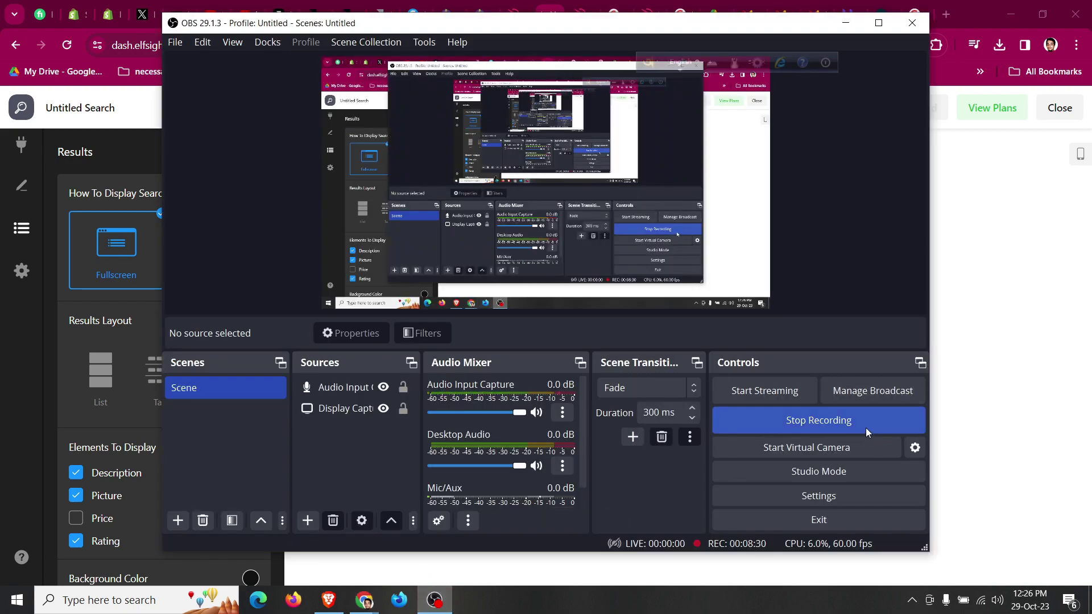